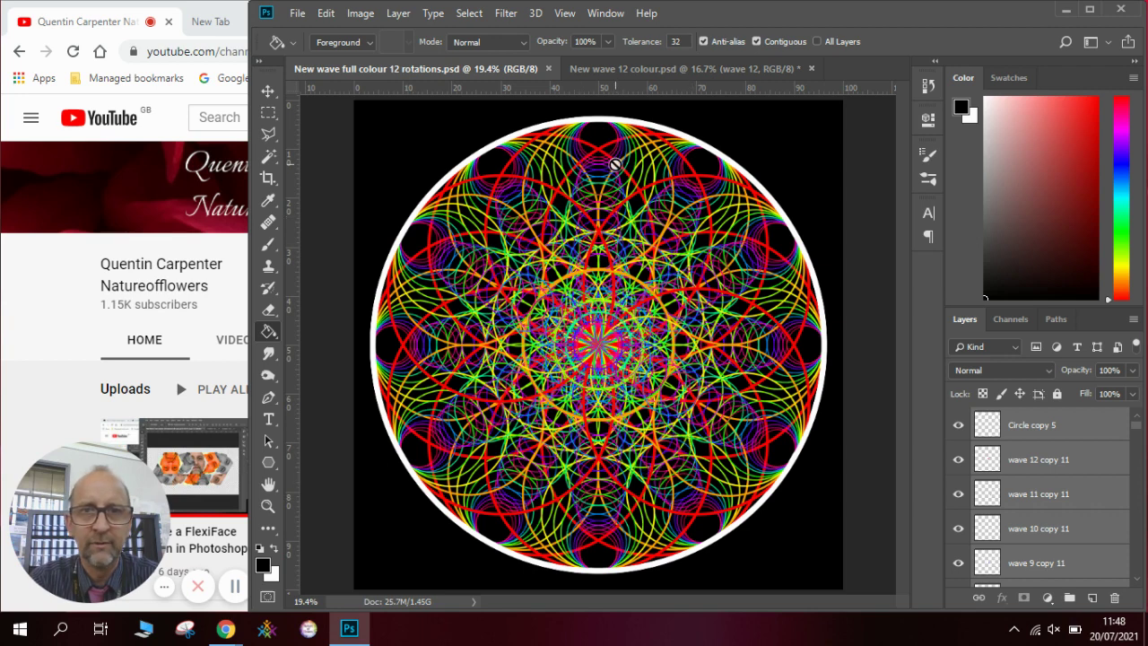
Step: Compare the full-colour mandala with New wave 12 colour.psd, ending on the single-wave document
click(680, 69)
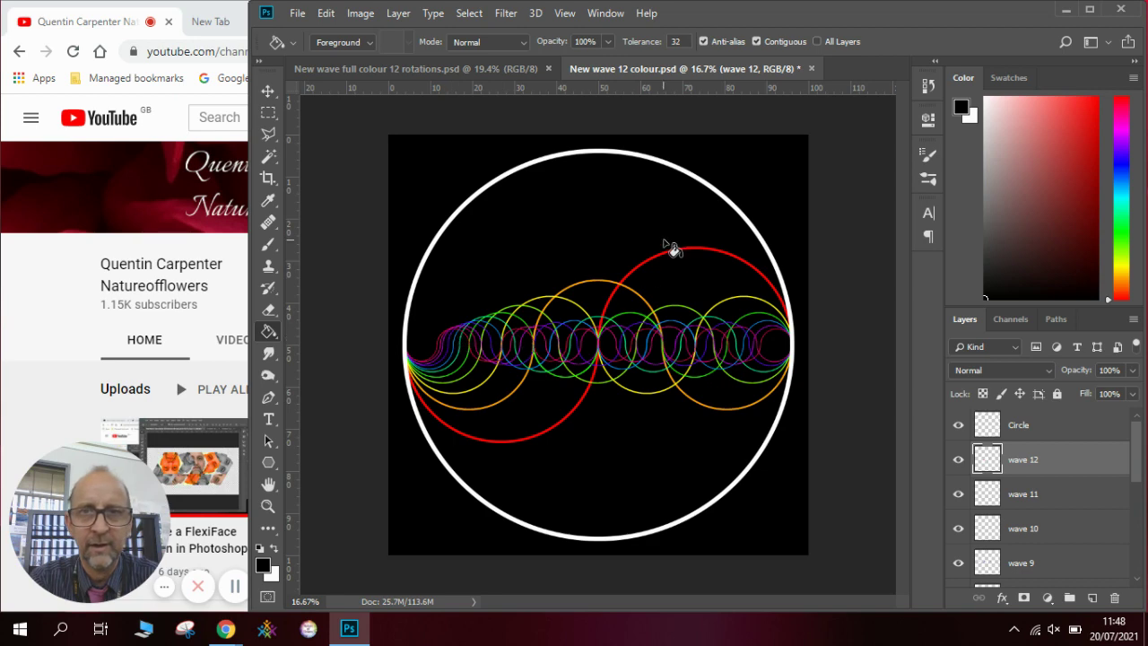
click(468, 74)
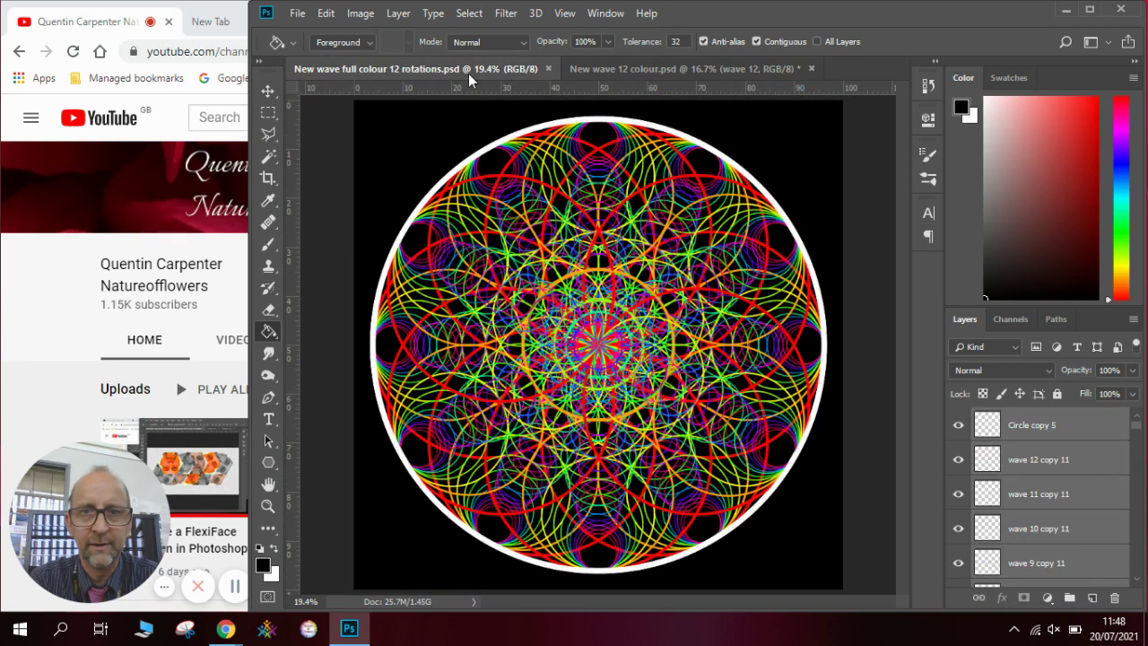
click(608, 67)
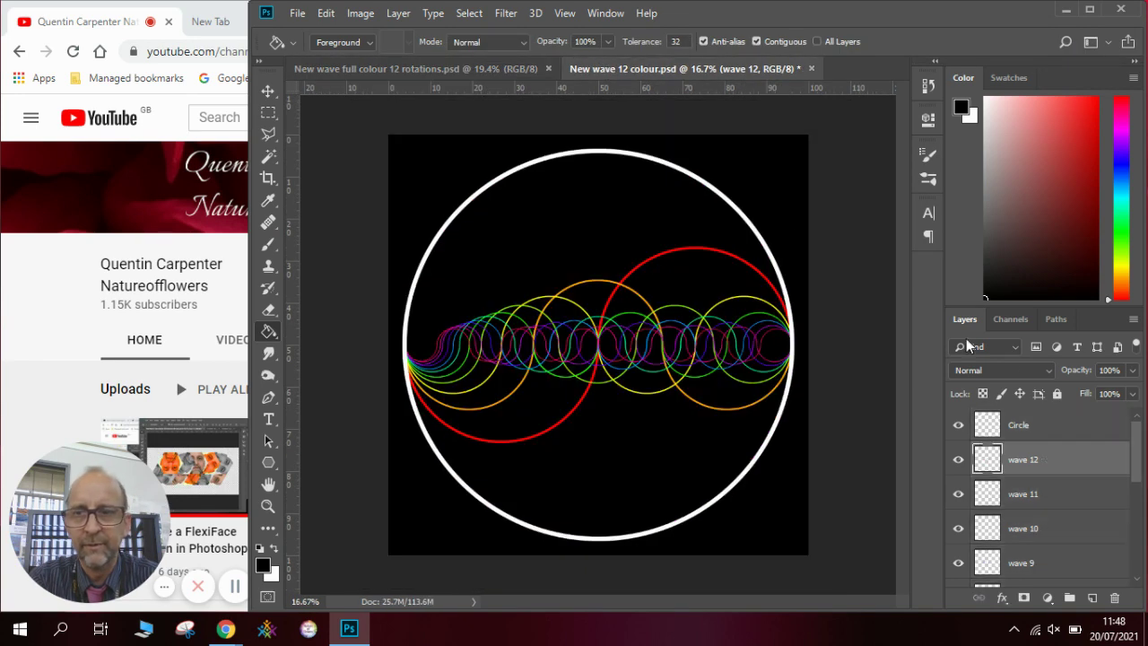
Step: Duplicate the layers from Circle down to wave 2
click(1044, 427)
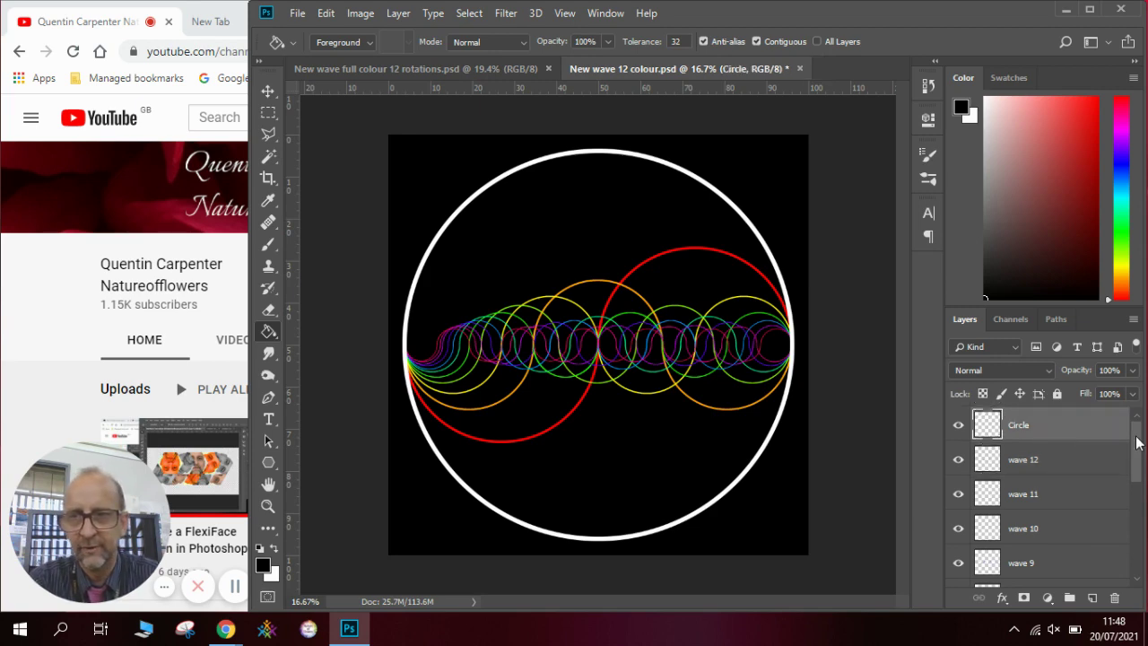
drag(1136, 441, 1136, 538)
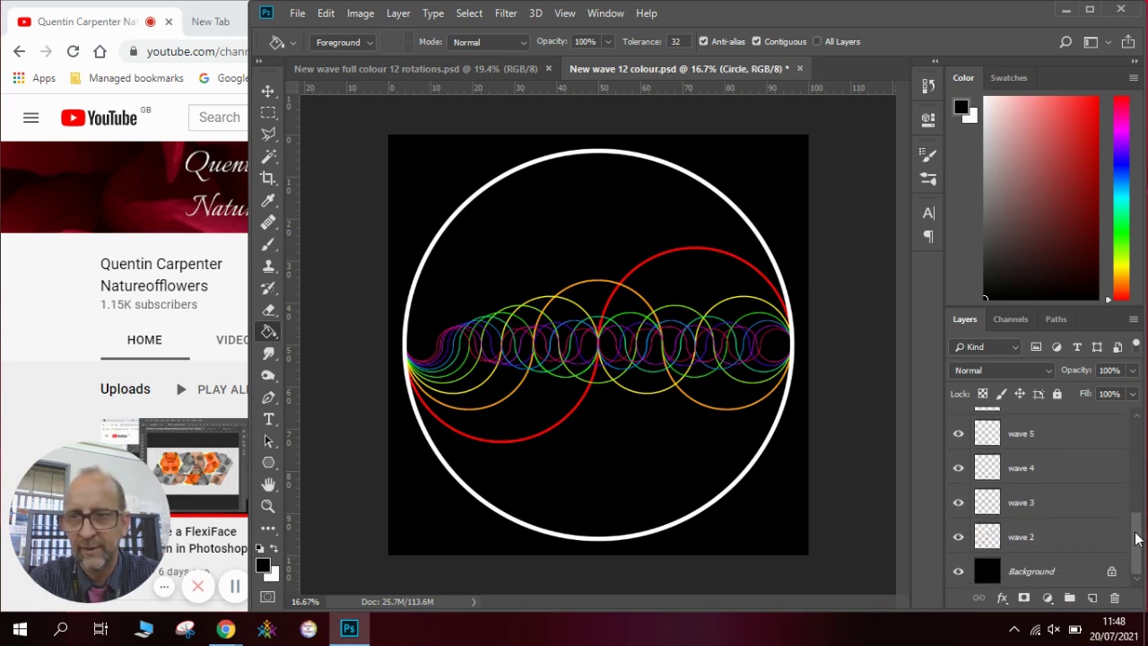
shift+click(1054, 537)
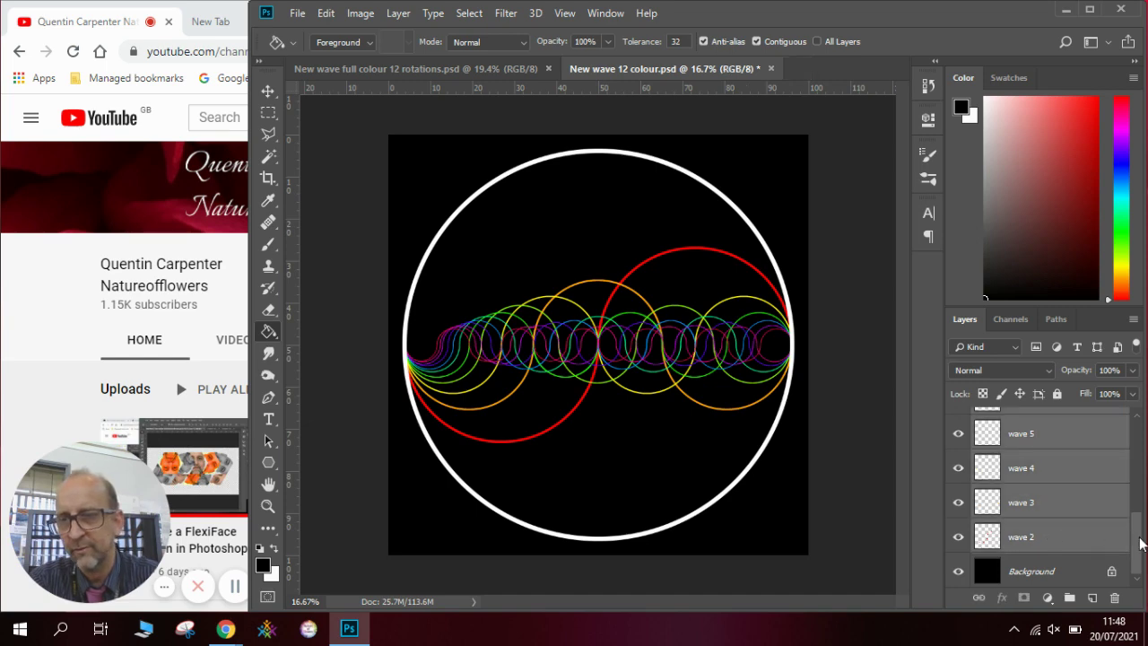
mouse_move(1136, 543)
mouse_down()
mouse_move(1141, 429)
mouse_move(1139, 547)
mouse_up()
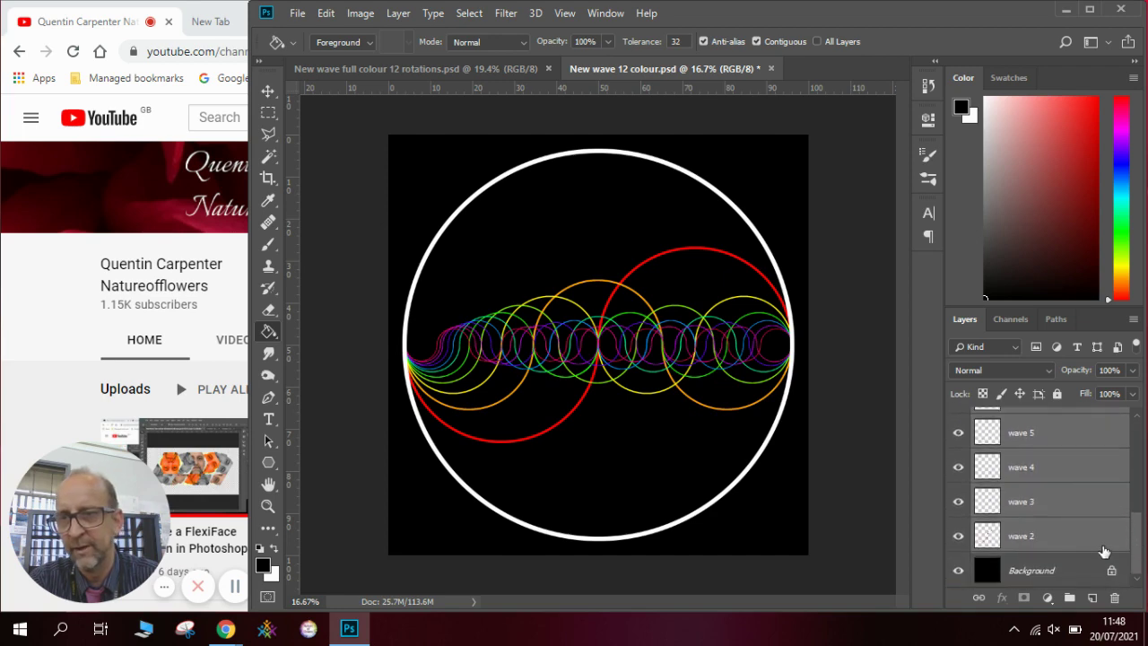
right_click(1041, 535)
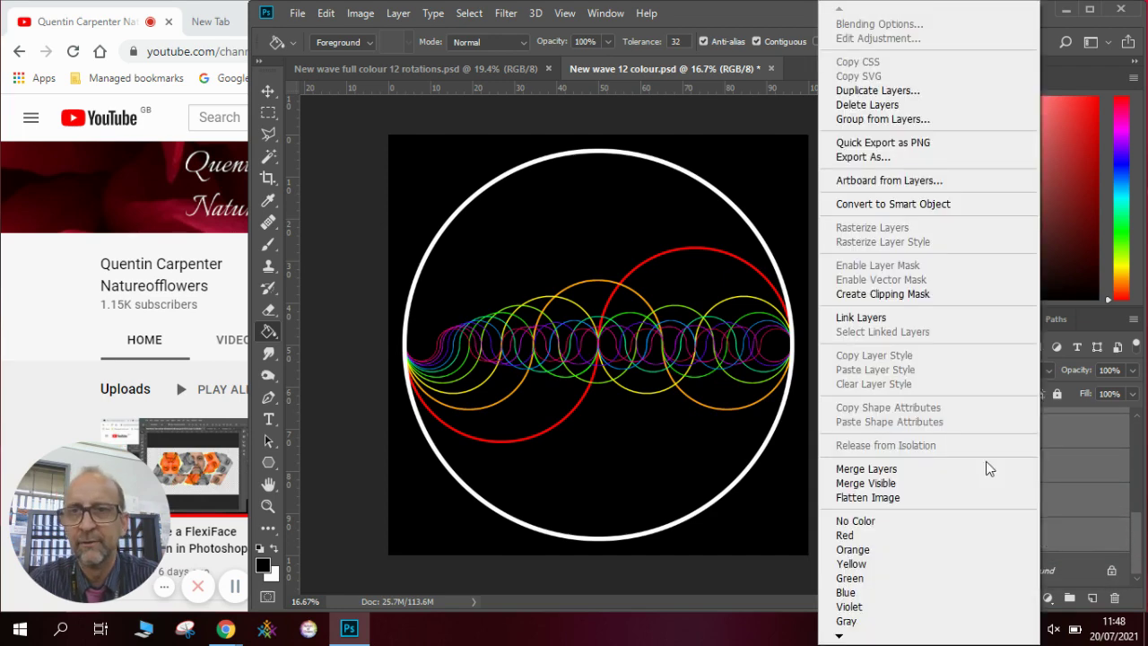
click(940, 92)
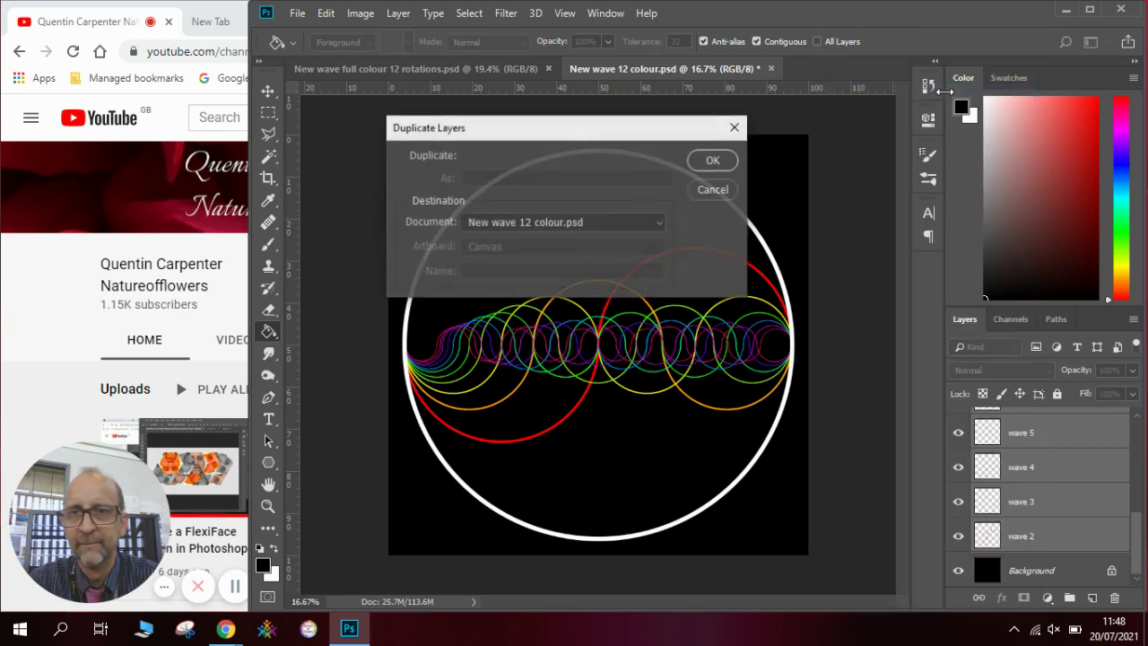
click(710, 161)
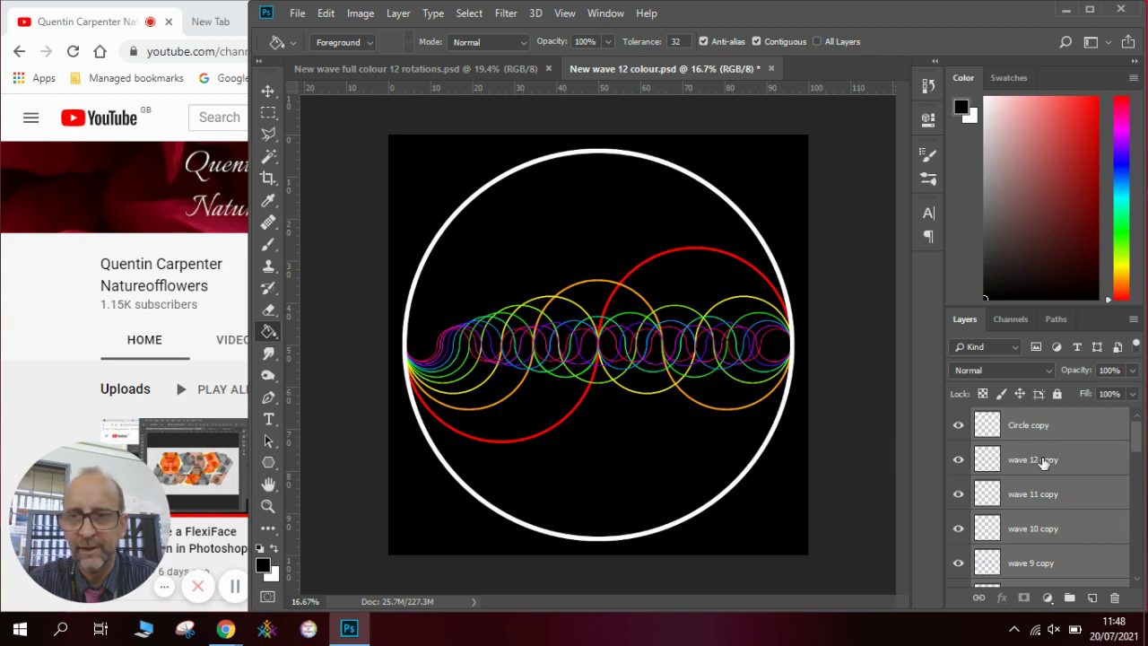
Step: Flip the duplicated wave and circle layers vertically
click(326, 14)
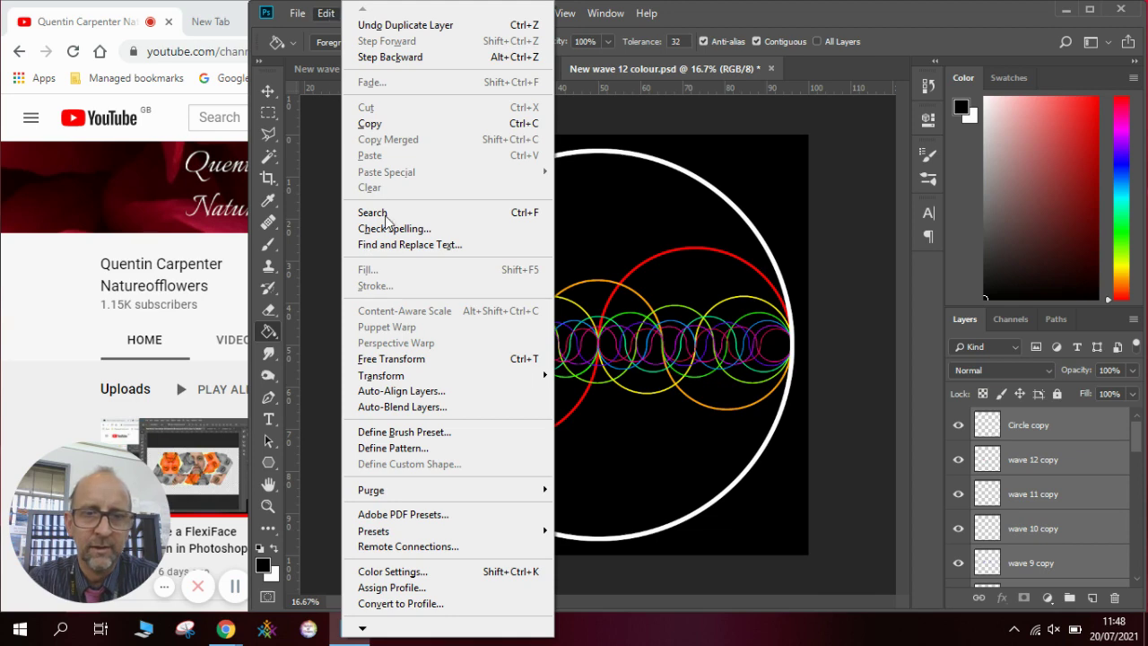
mouse_move(416, 376)
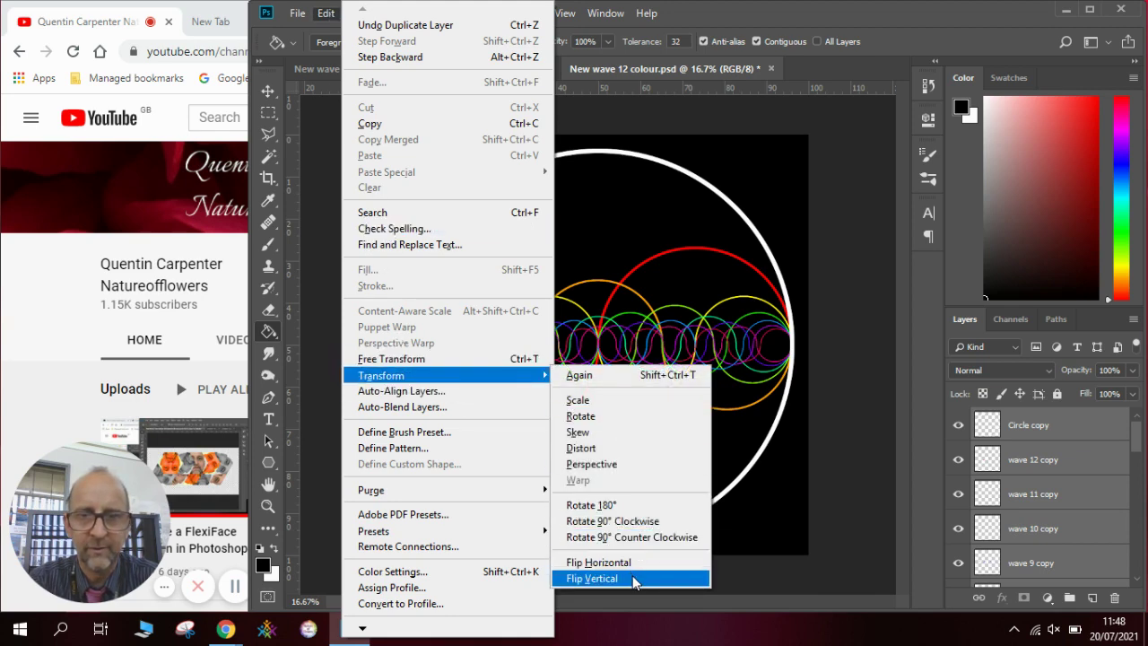
click(596, 579)
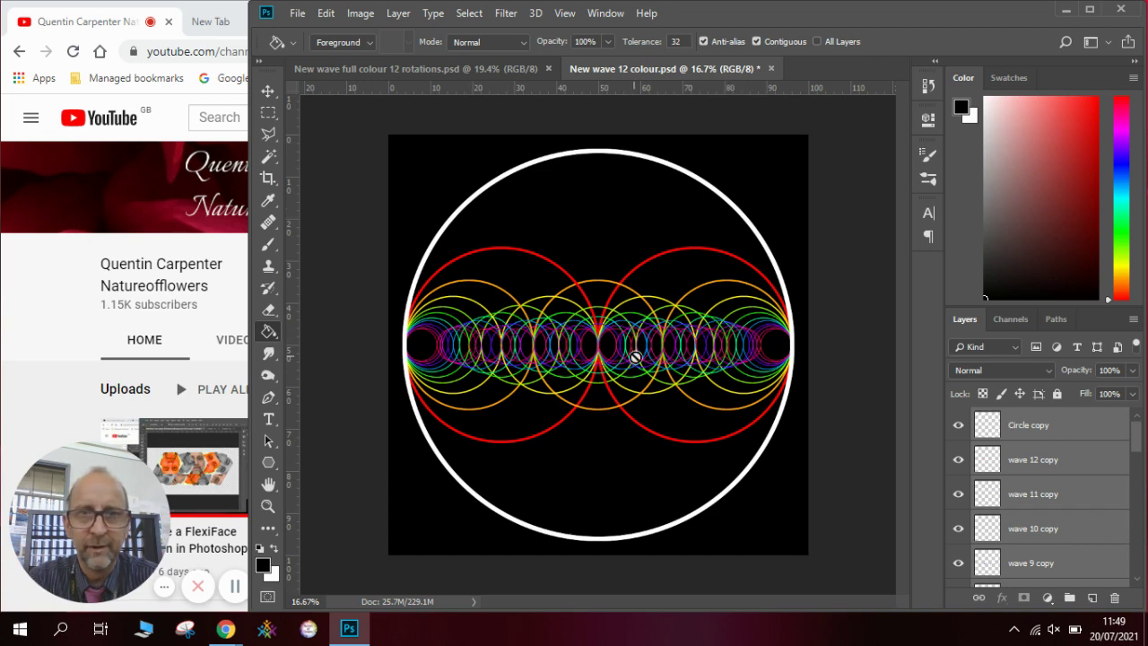
click(513, 69)
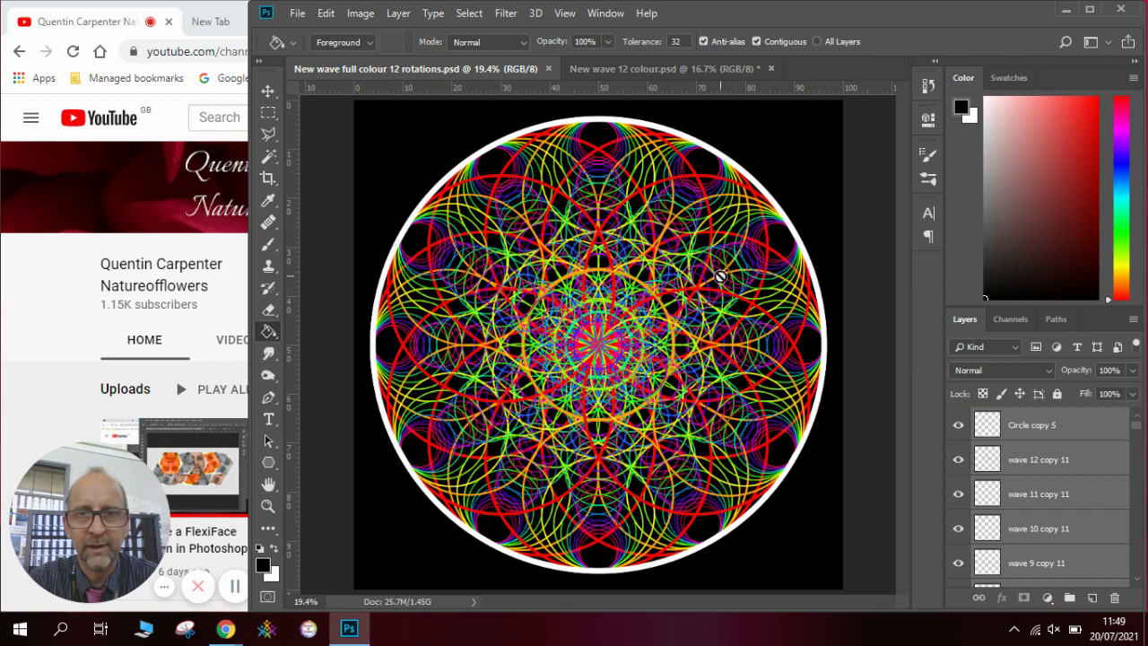
click(651, 67)
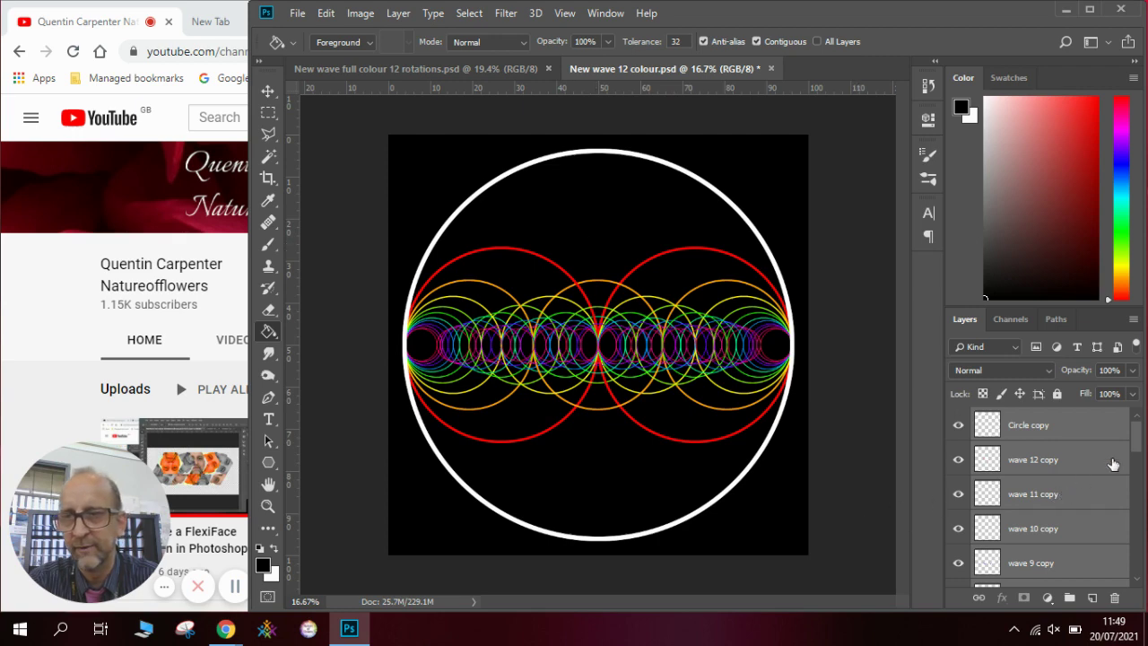
Step: Duplicate the layers from Circle copy to wave 2 as copy 3
click(1062, 427)
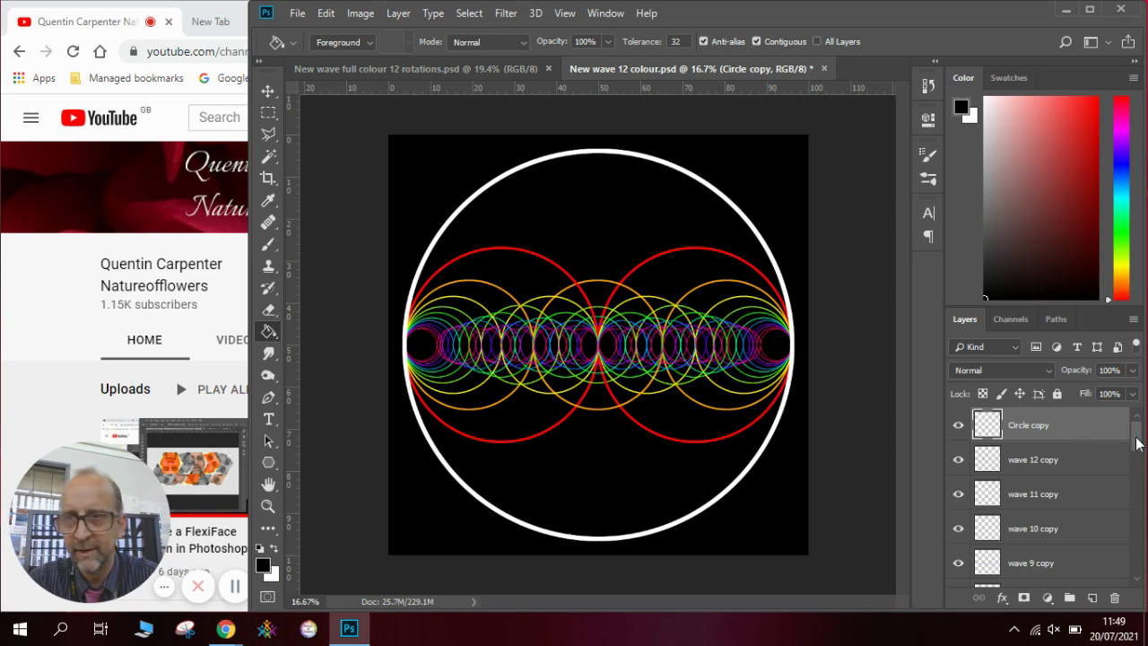
drag(1137, 445, 1137, 560)
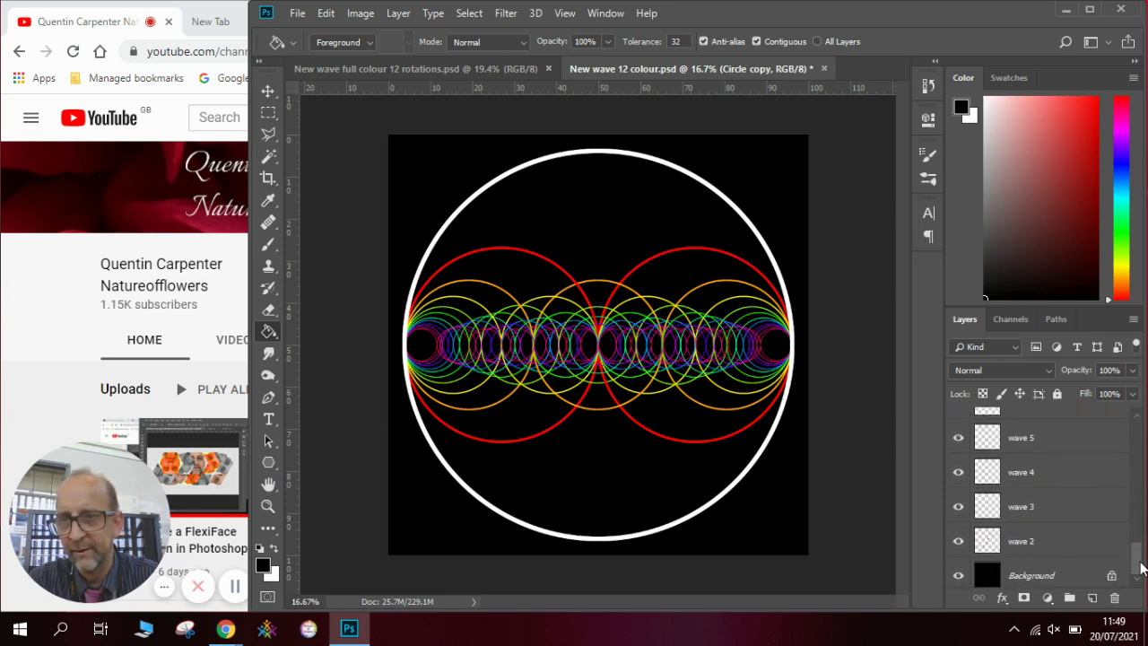
shift+click(1064, 538)
right_click(1065, 539)
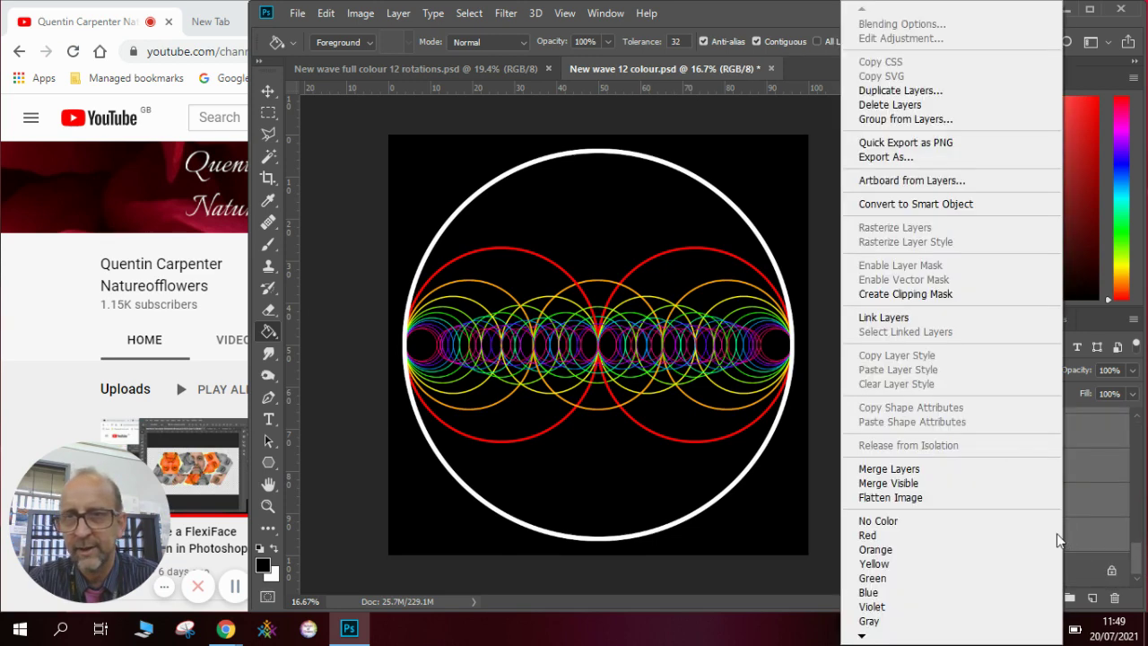
click(948, 95)
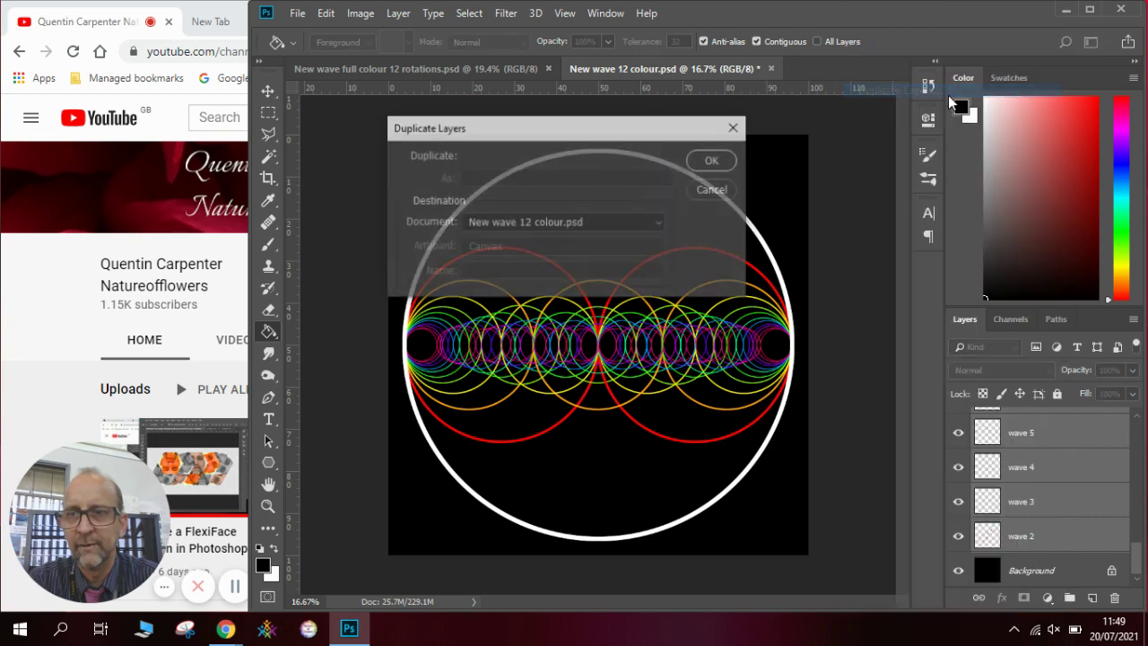
click(722, 159)
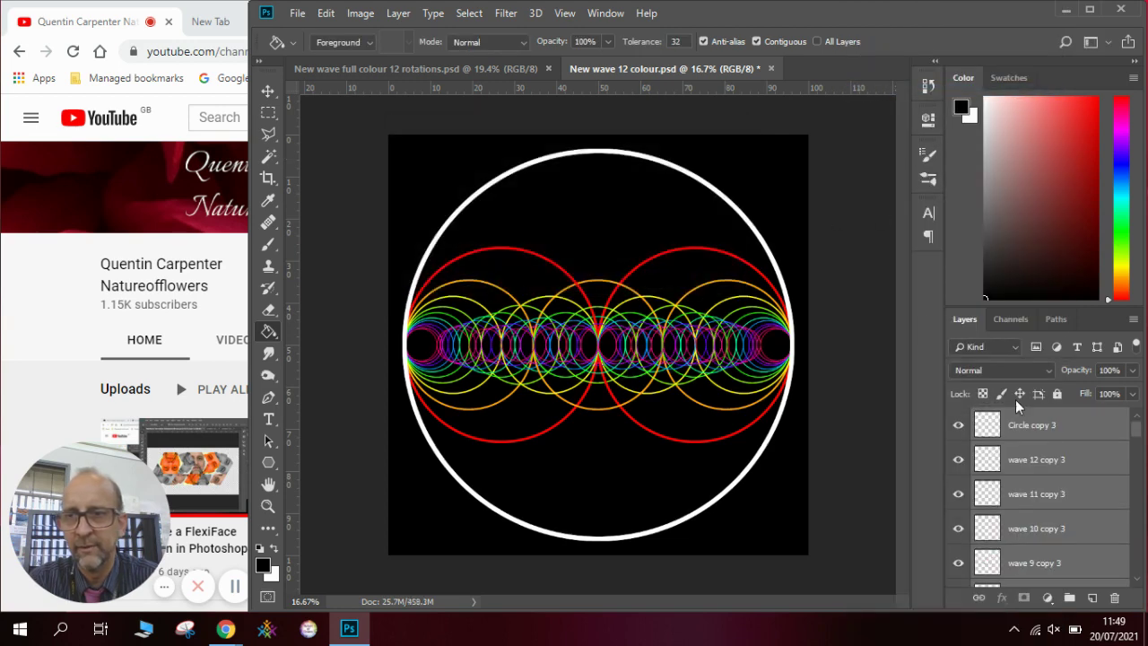
Step: Rotate the copy 3 layers 60° using the transform angle field
click(326, 13)
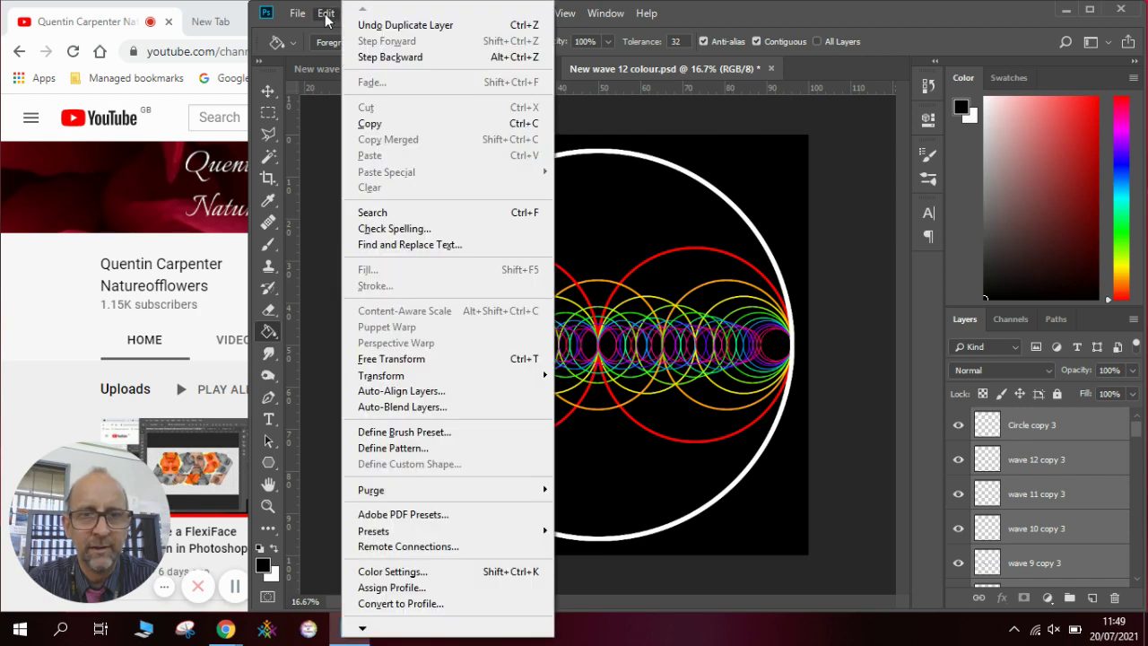
mouse_move(459, 378)
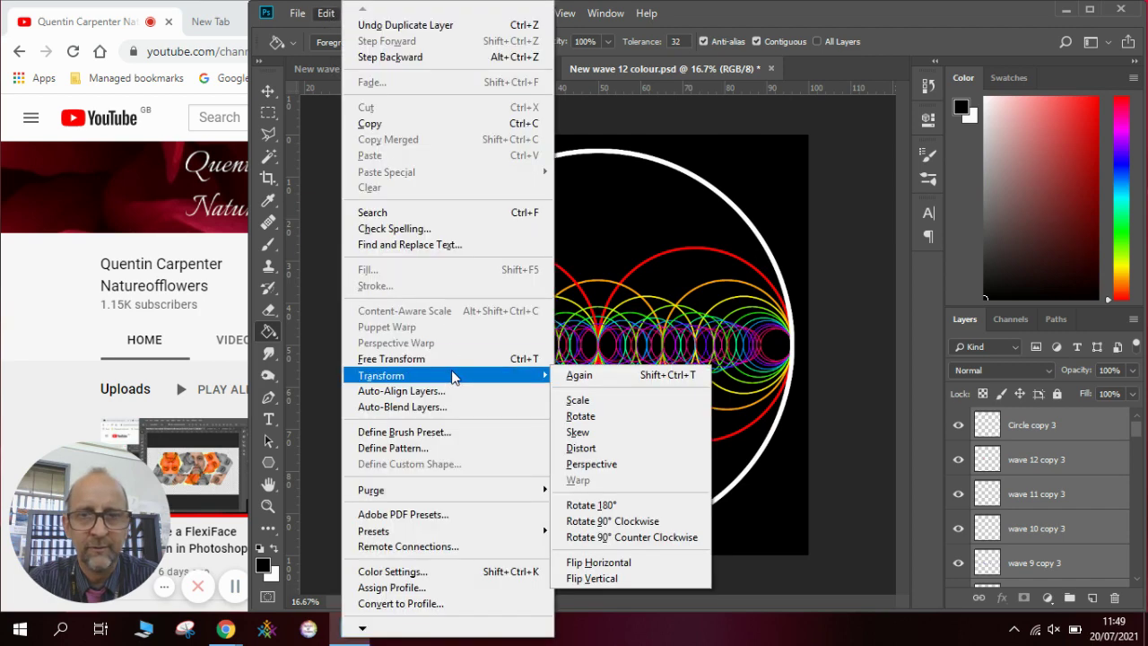
click(578, 416)
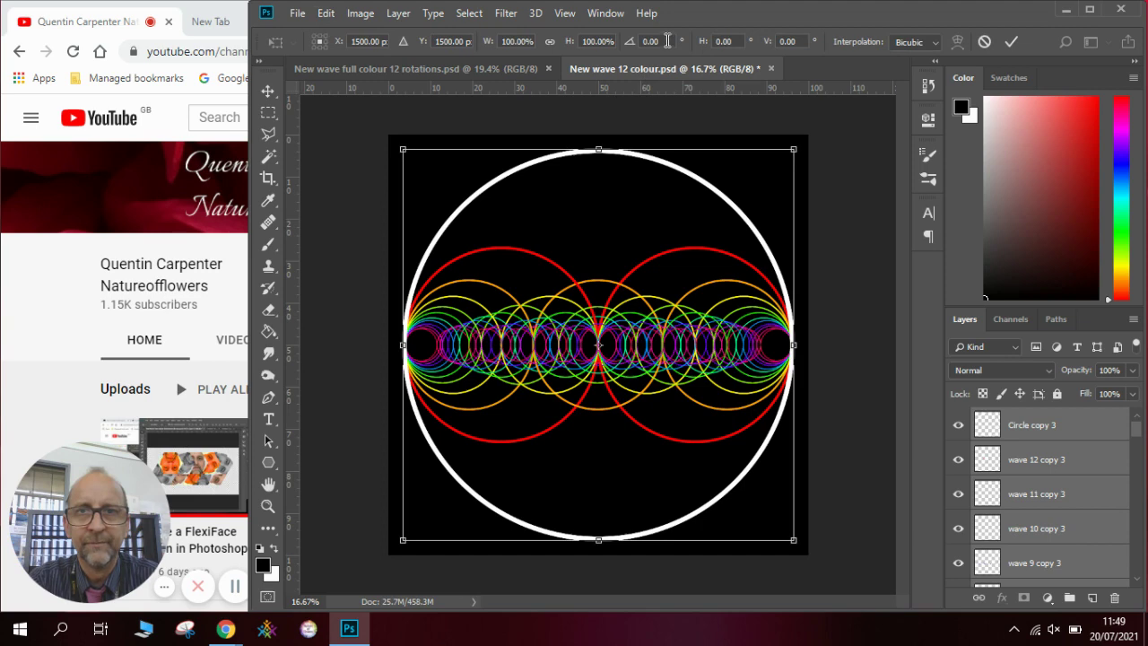
drag(667, 40, 639, 40)
text(60)
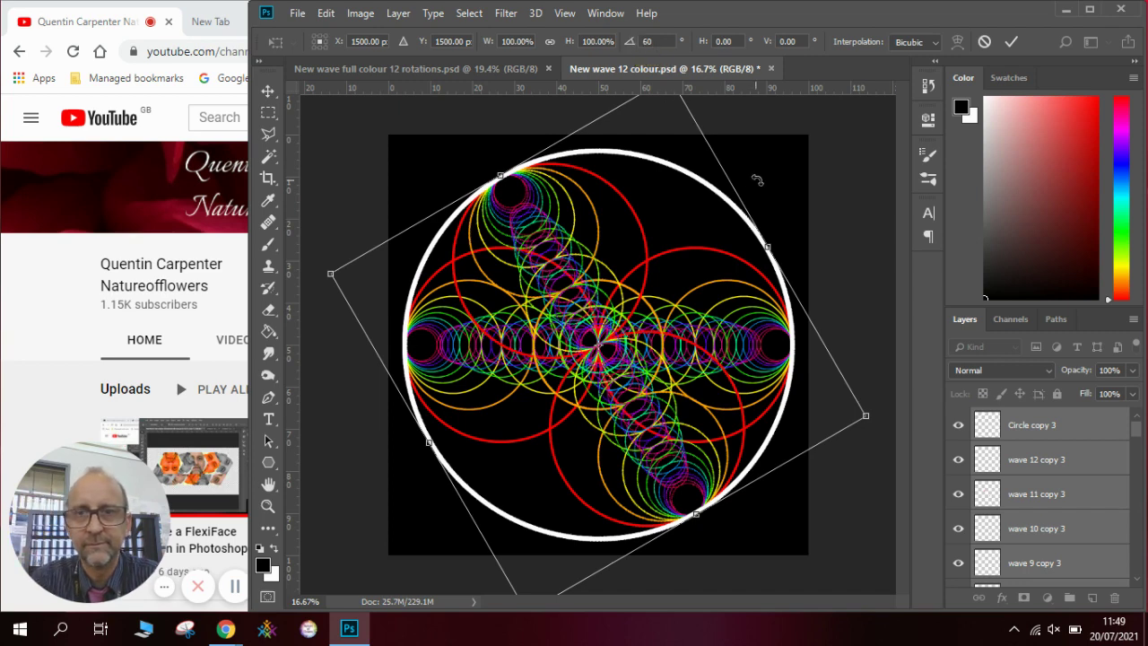
key(Return)
key(g)
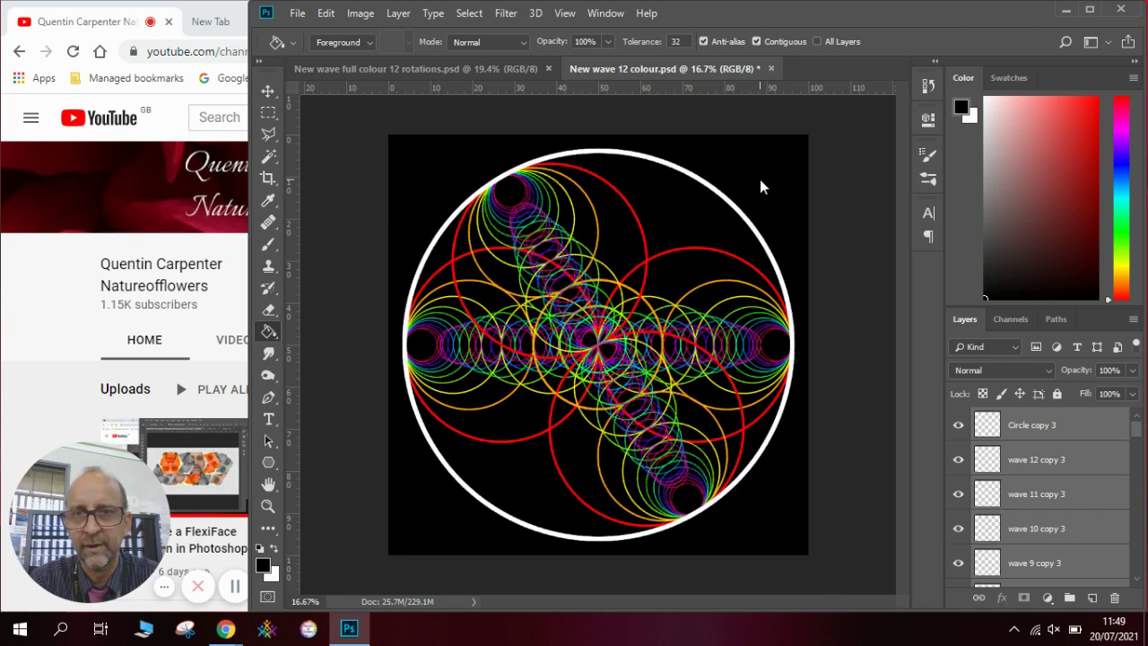
Step: Duplicate the selected wave and circle layers as copy 5
right_click(1033, 435)
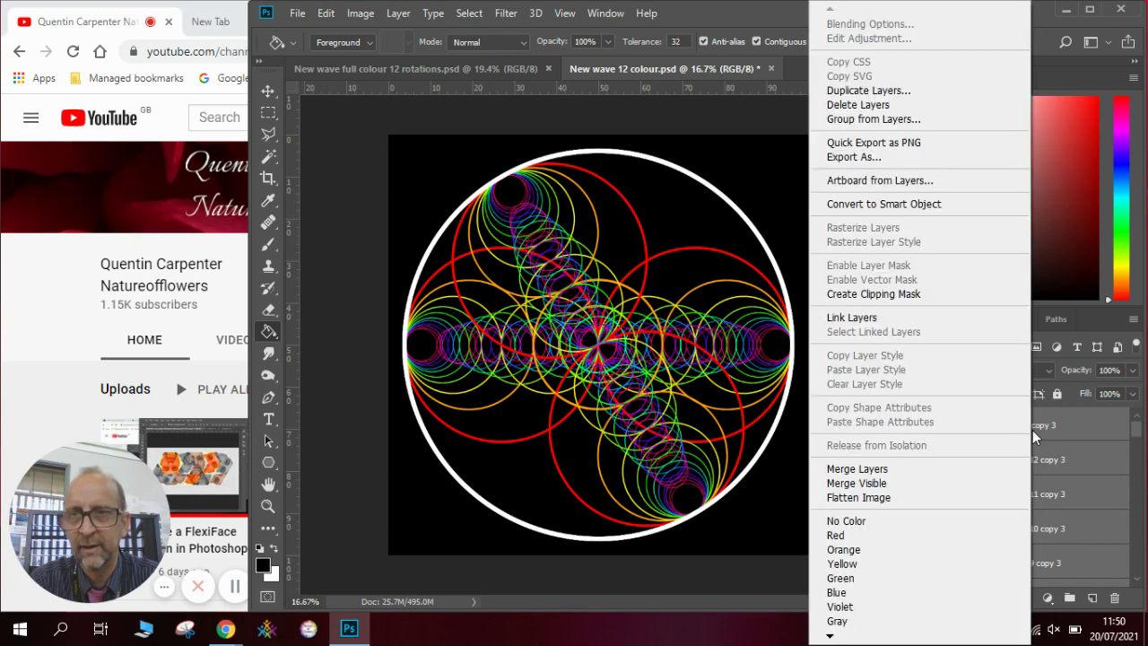
click(935, 91)
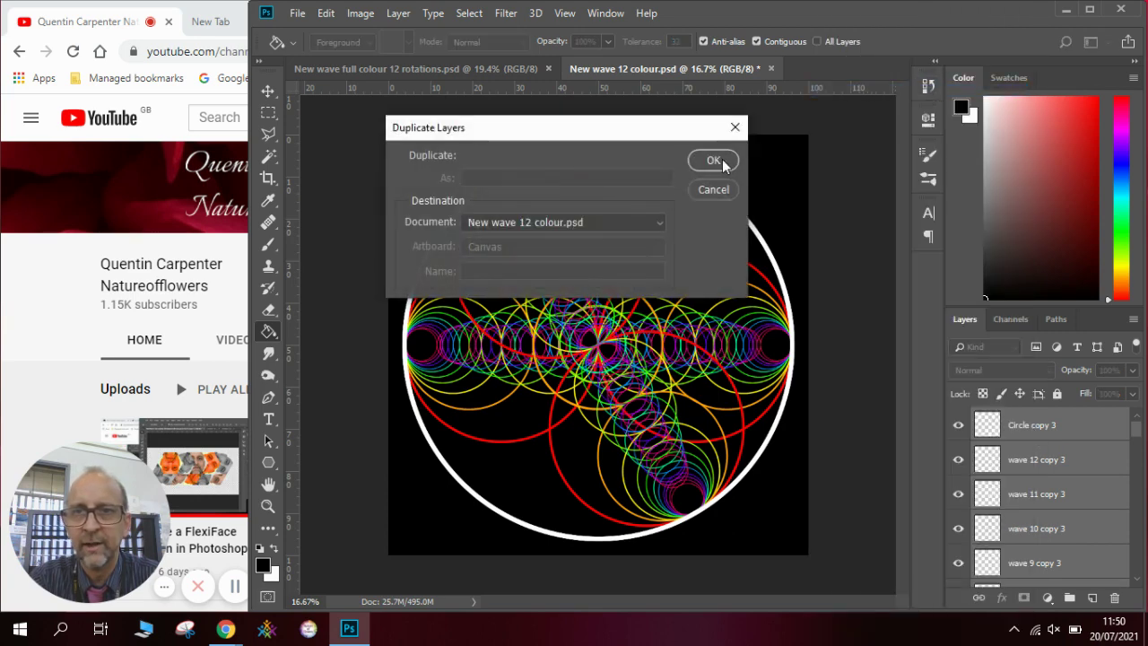
click(714, 161)
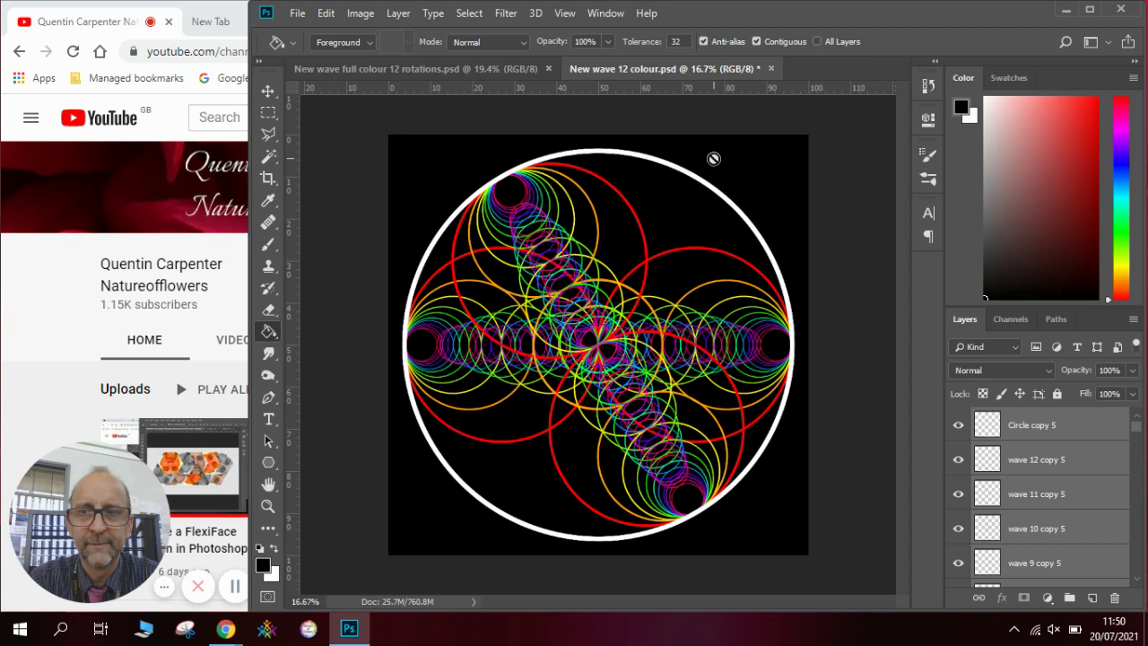
Step: Rotate the copy 5 layers 60° with Free Transform (Ctrl+T)
click(327, 13)
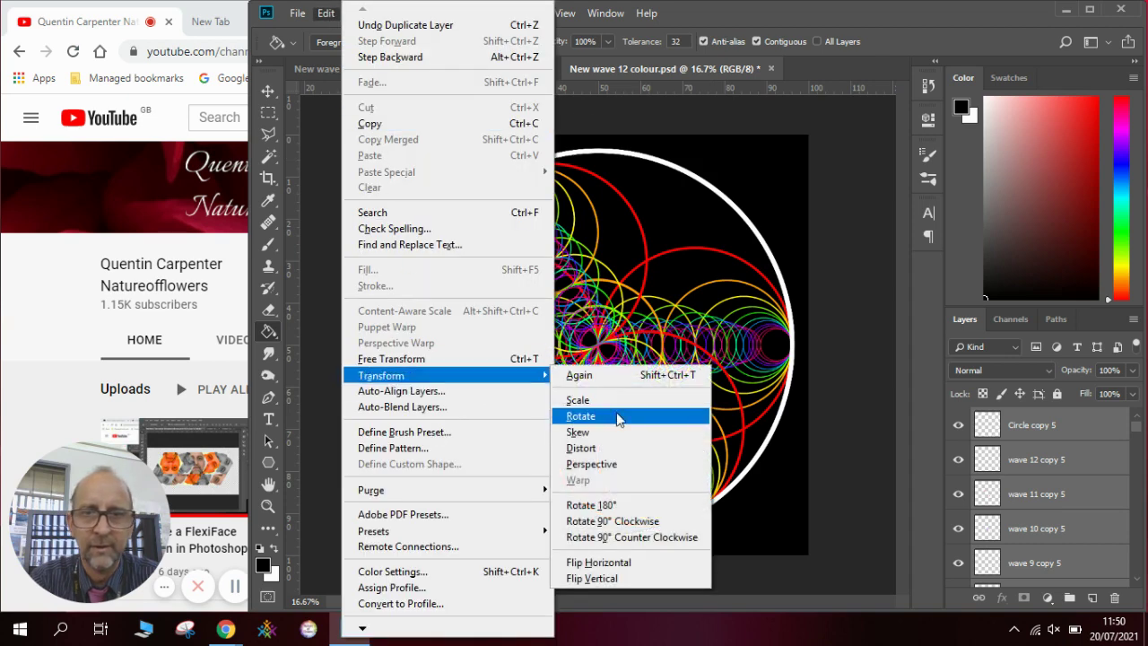
key(Escape)
key(Escape)
key(ctrl+t)
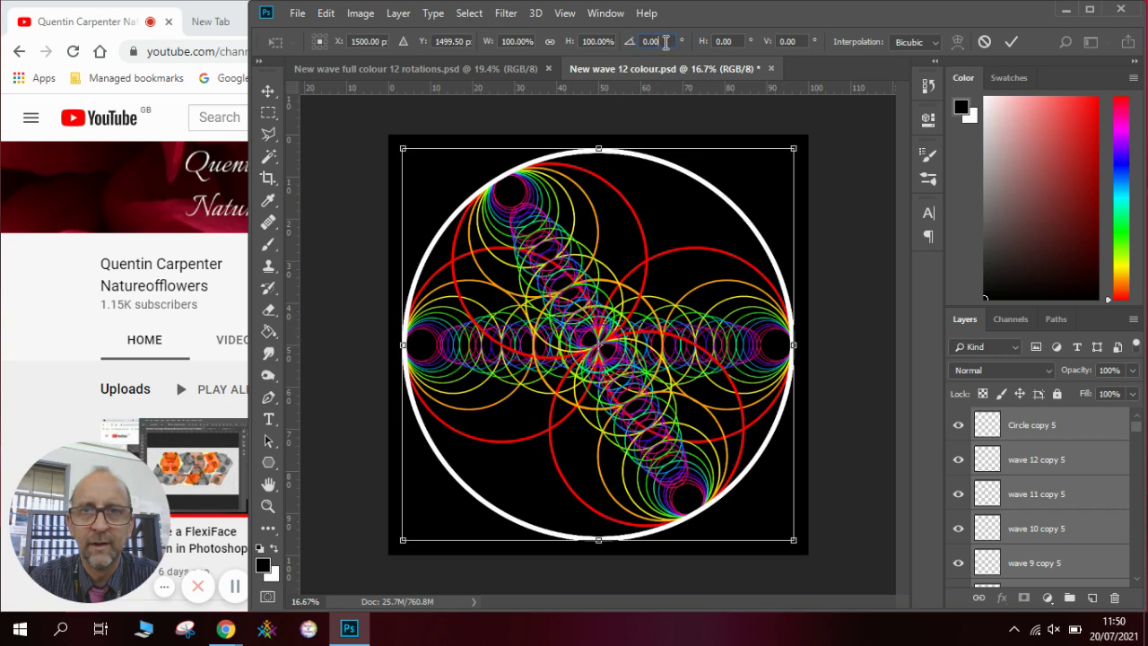
text(60)
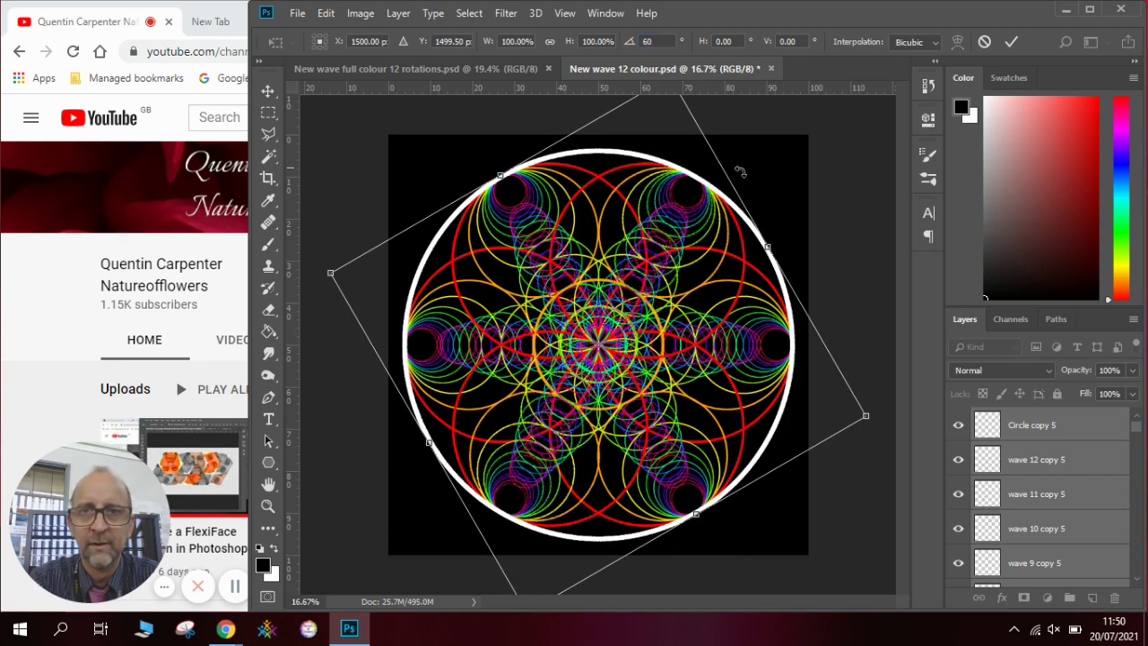
key(Return)
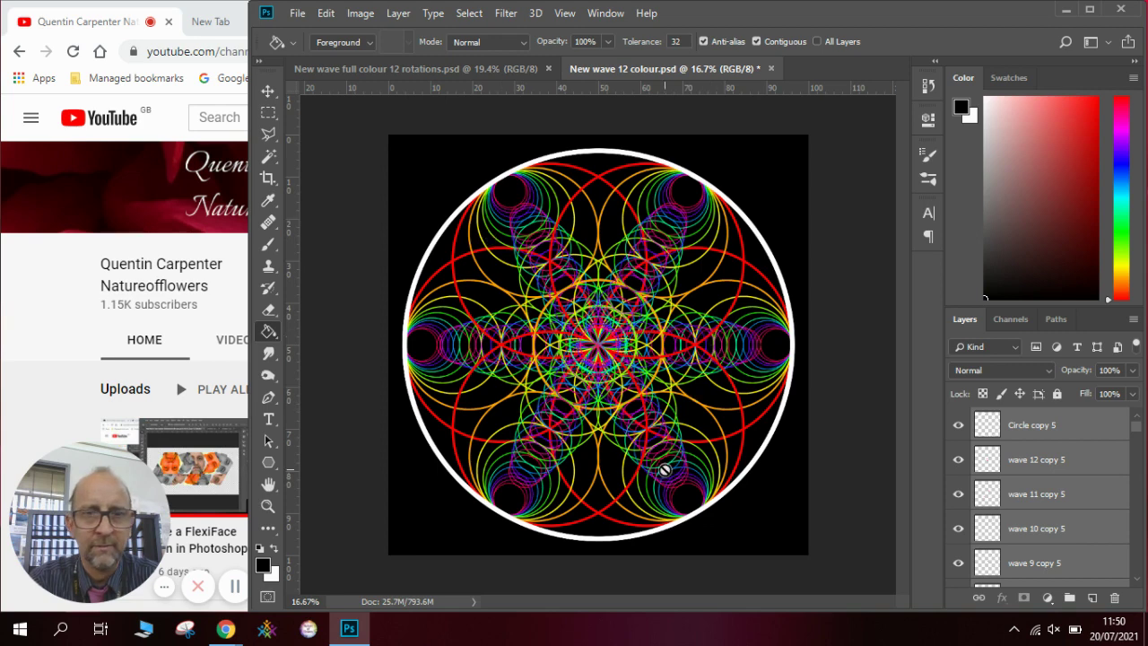
Step: Compare with the 12-rotations document, then select every layer from wave 2 to Circle copy 5
click(439, 73)
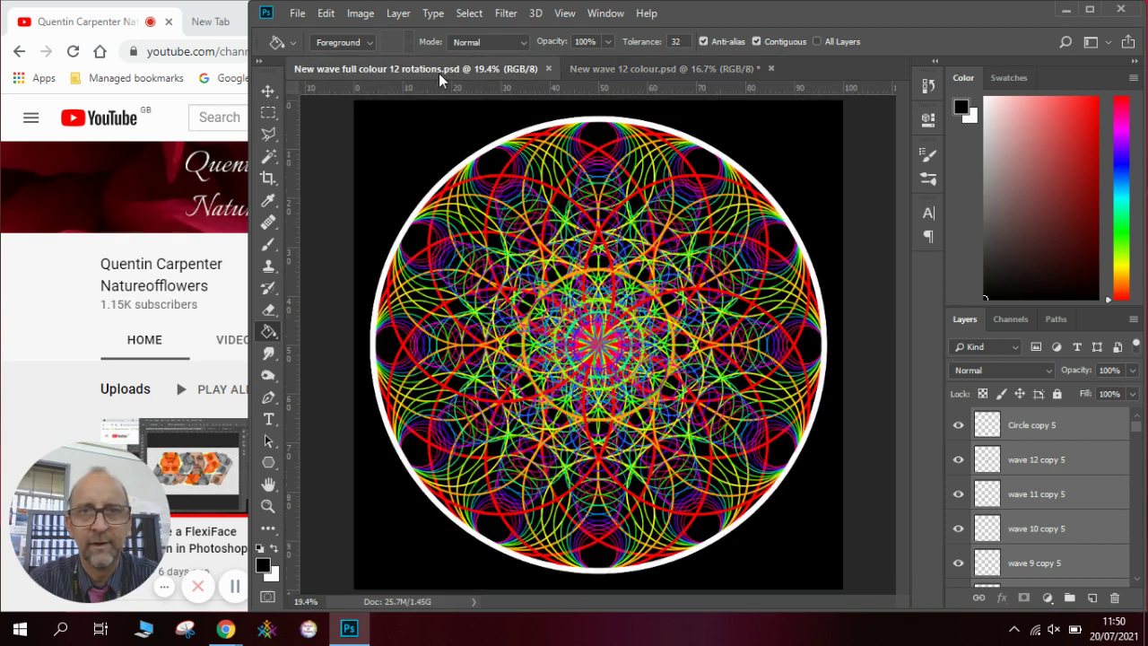
click(611, 66)
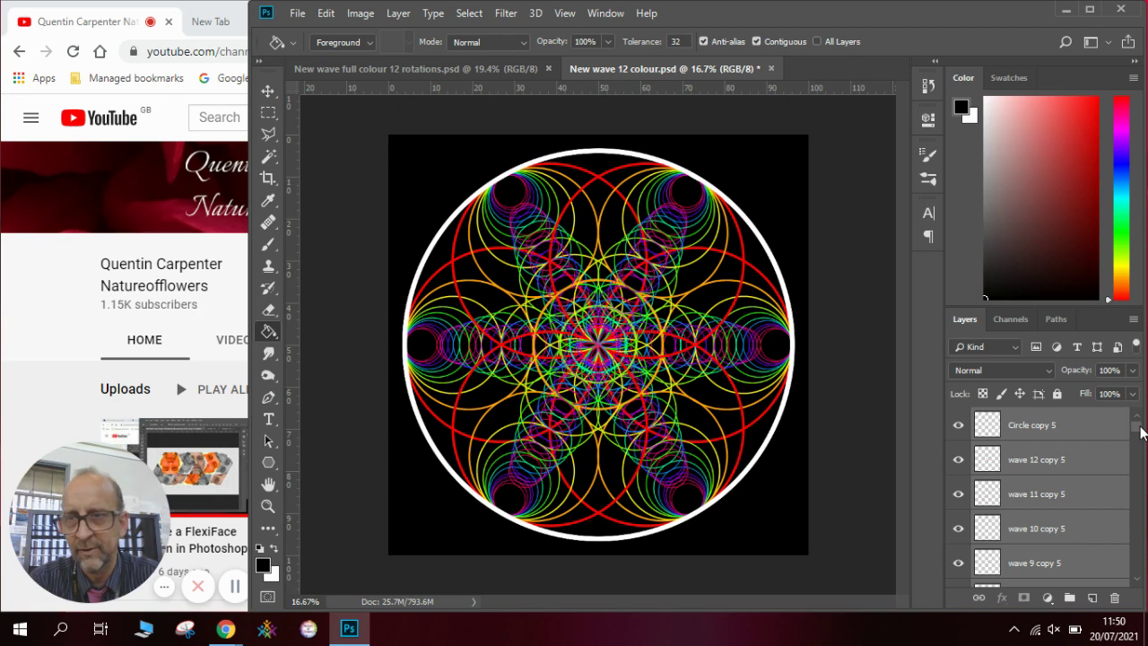
drag(1141, 432, 1141, 581)
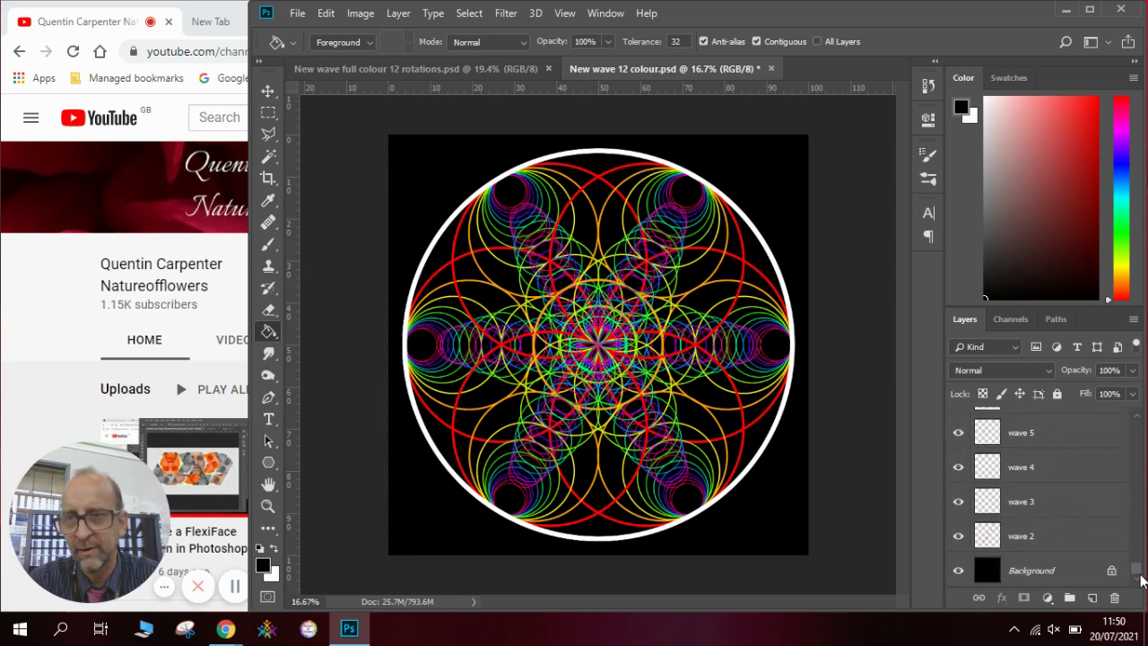
shift+click(1061, 543)
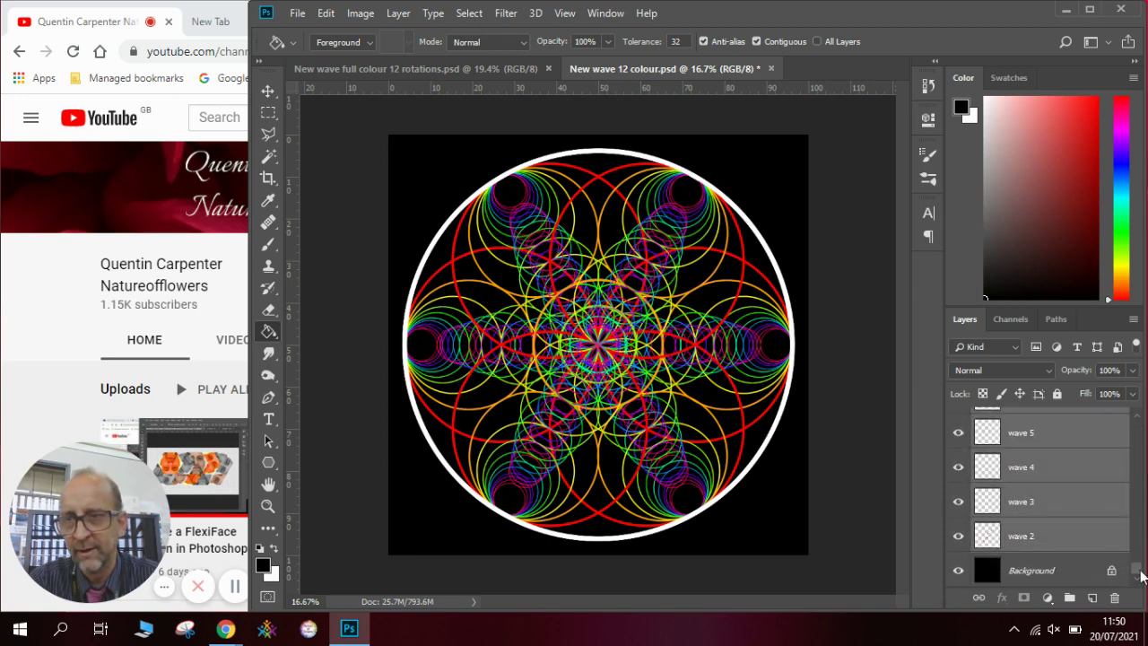
drag(1137, 565, 1137, 429)
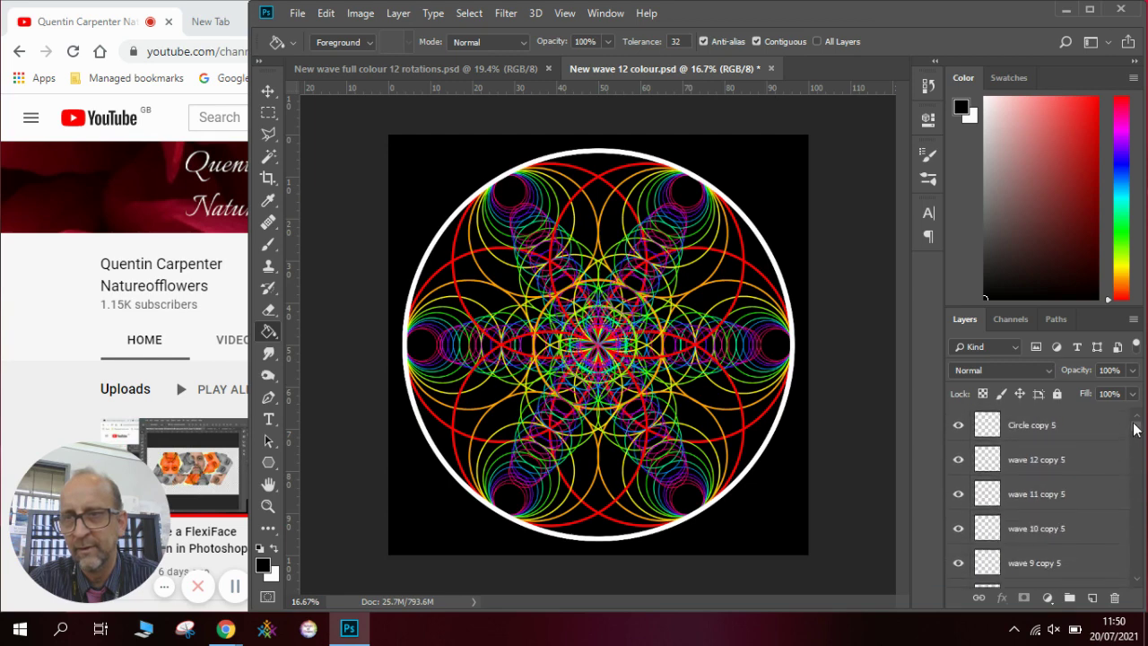
click(1083, 431)
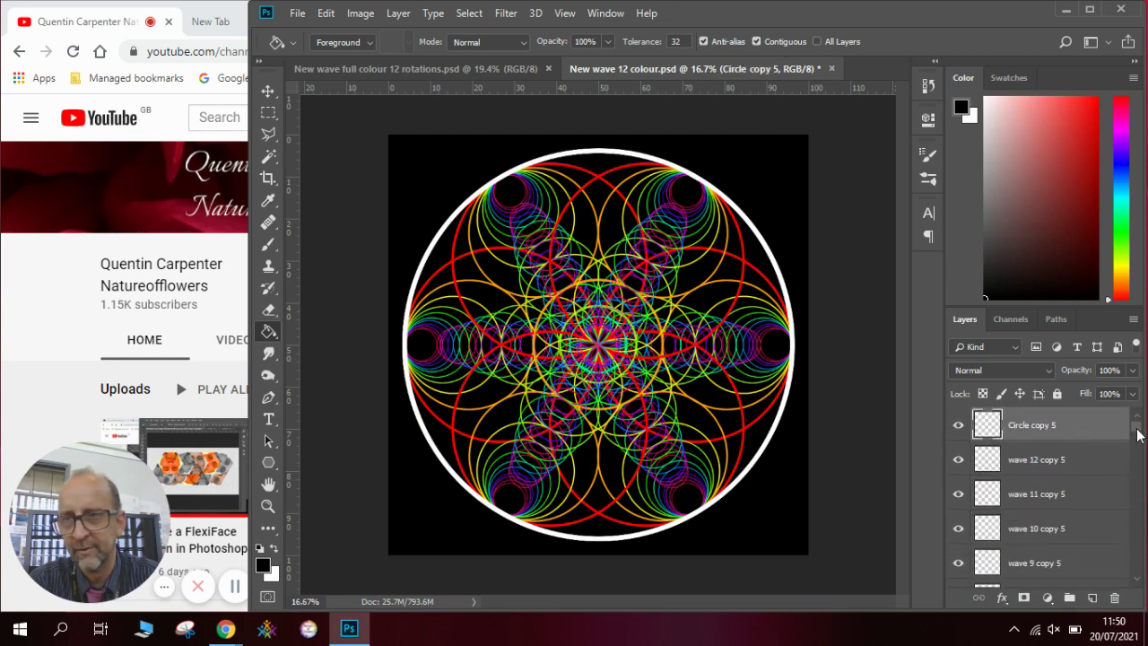
drag(1137, 435, 1141, 583)
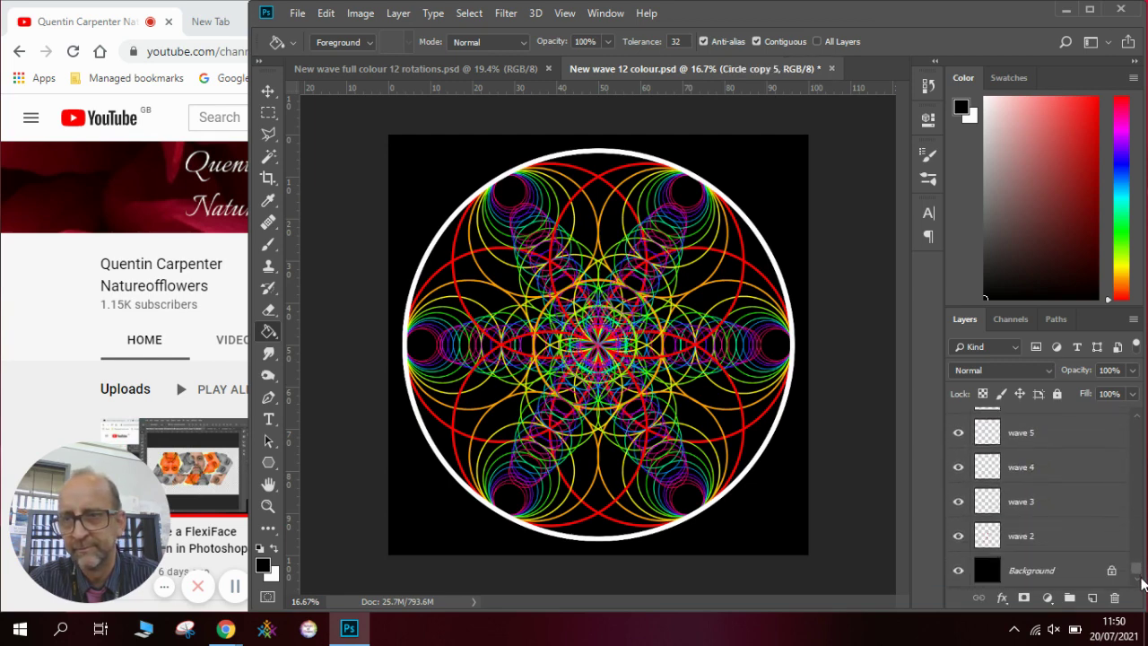
shift+click(1076, 536)
click(1053, 534)
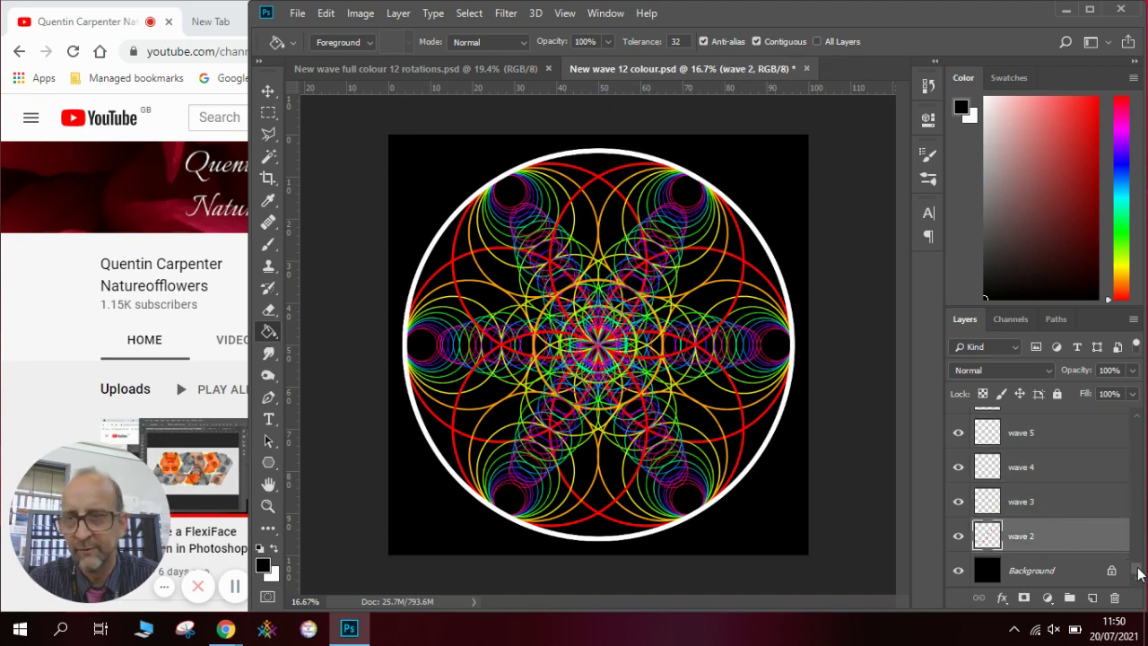
drag(1137, 574, 1137, 430)
shift+click(1068, 427)
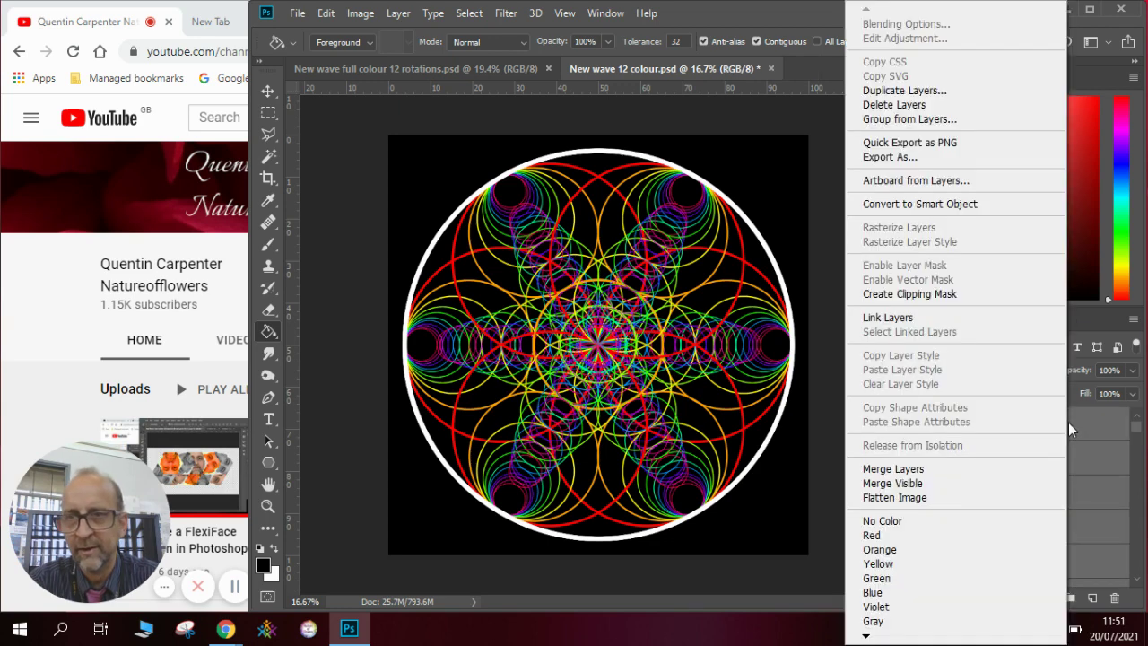
Step: Duplicate the layers as copy 11, rotate them 90° clockwise, and pick the Move tool
click(906, 91)
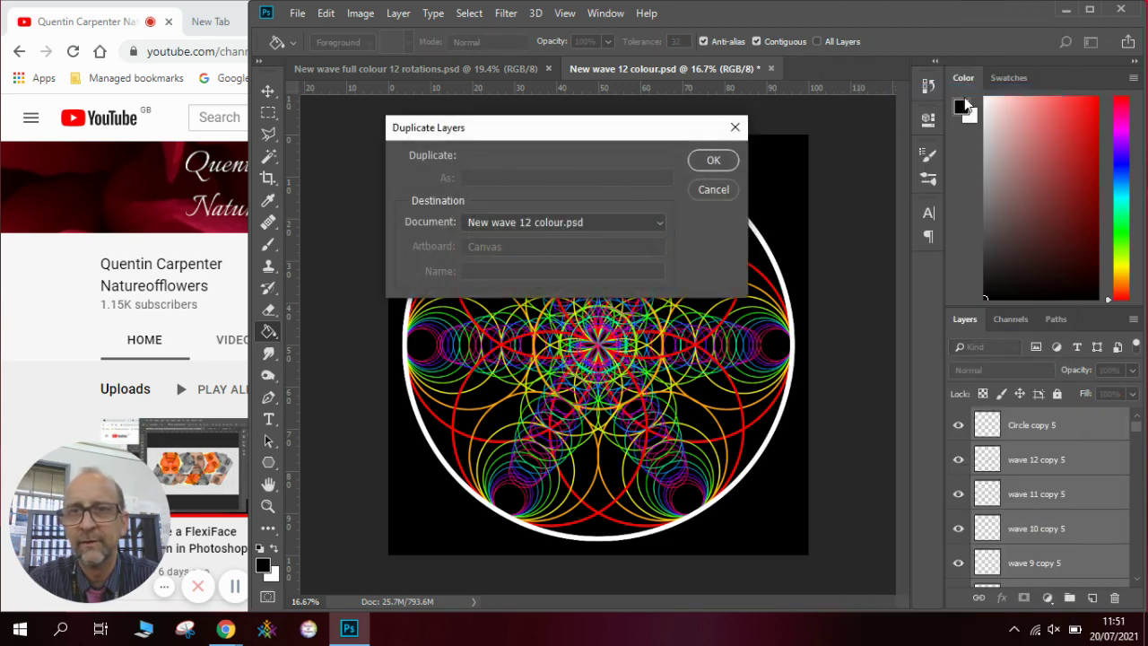
click(713, 160)
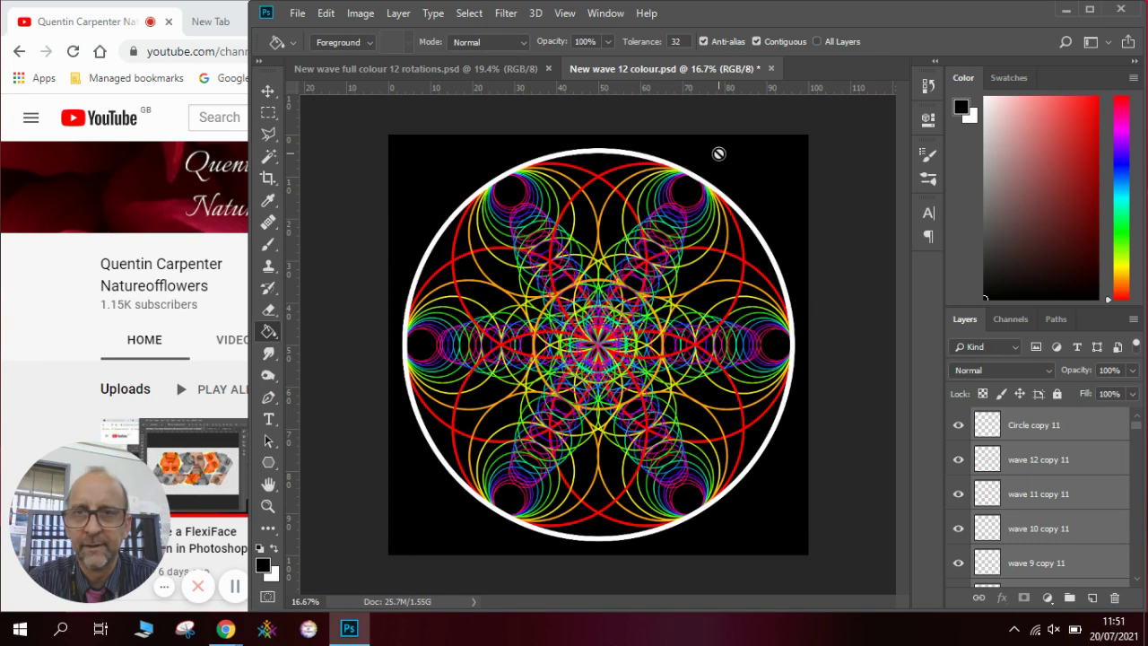
click(326, 14)
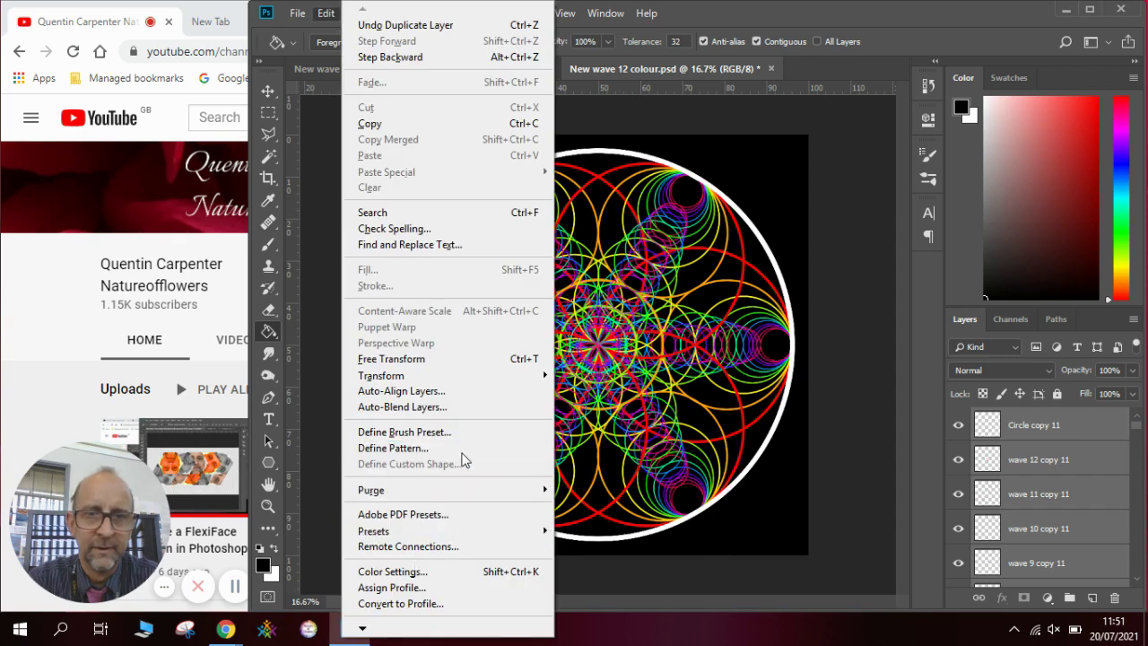
mouse_move(470, 376)
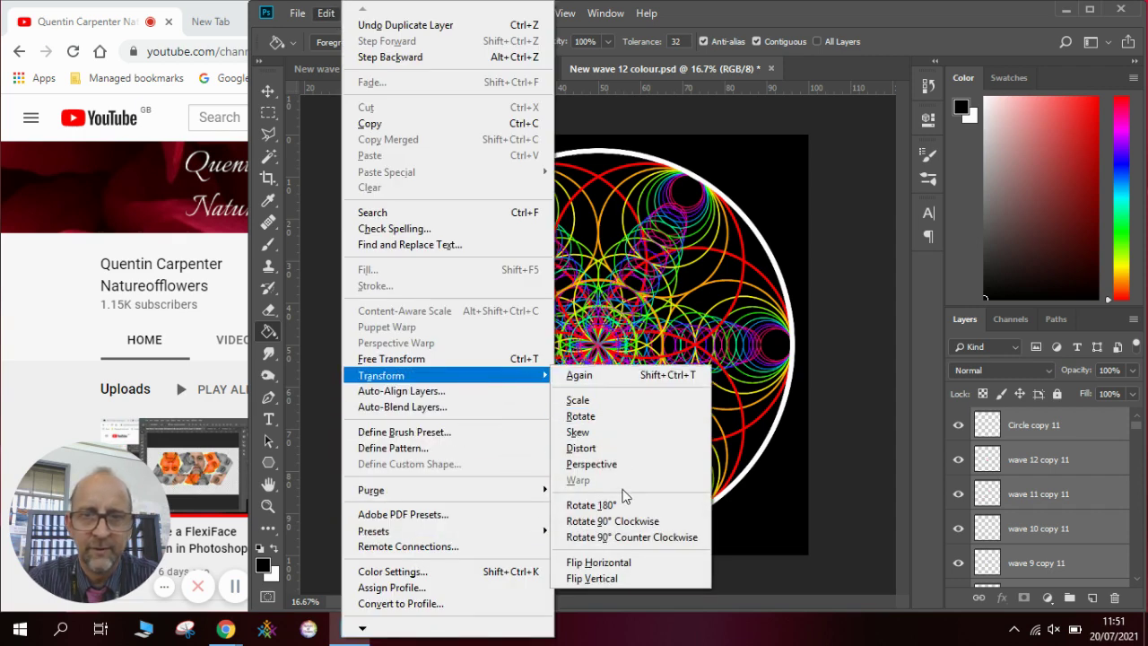
click(618, 521)
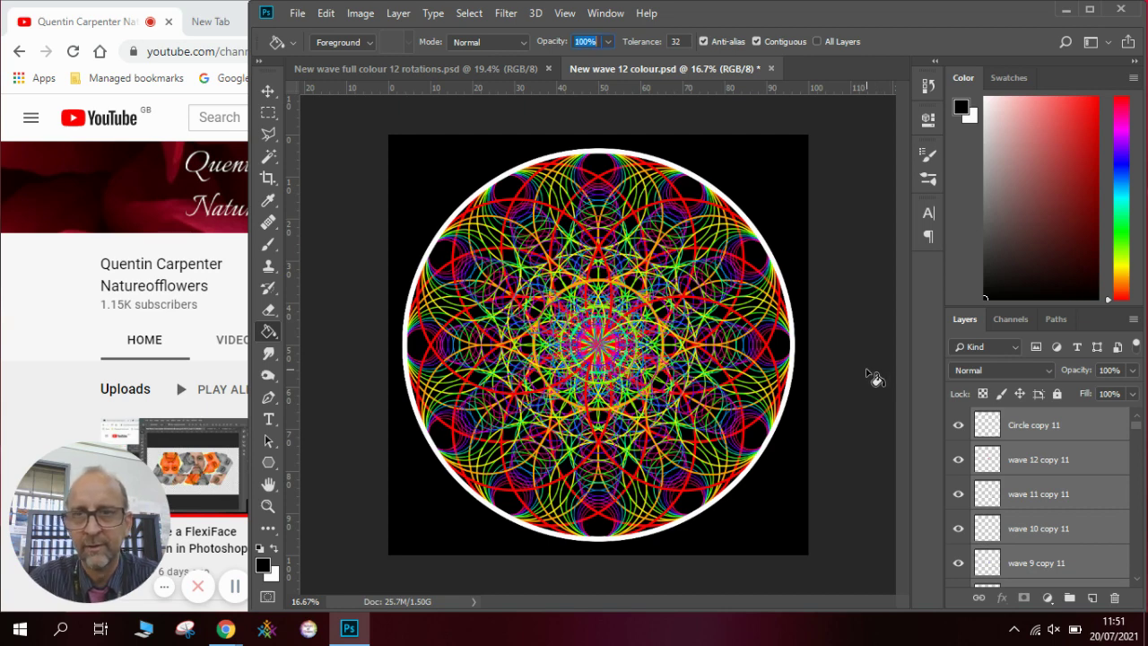
click(269, 91)
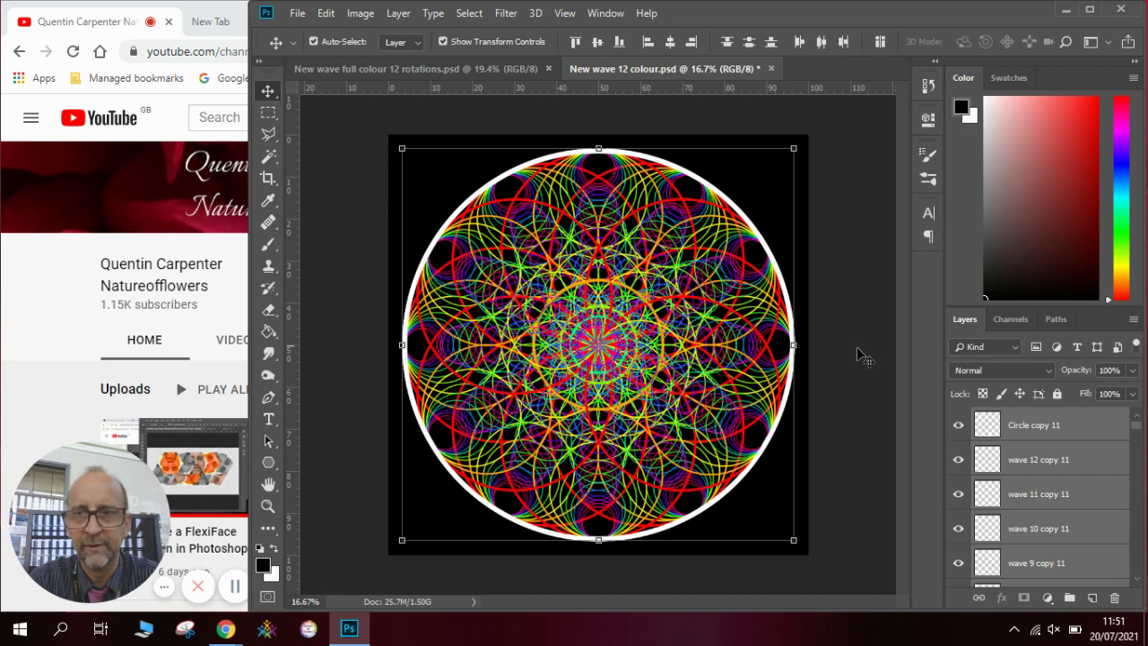
Step: With Circle copy 11 selected, create a frame animation and make frames from layers
click(1096, 437)
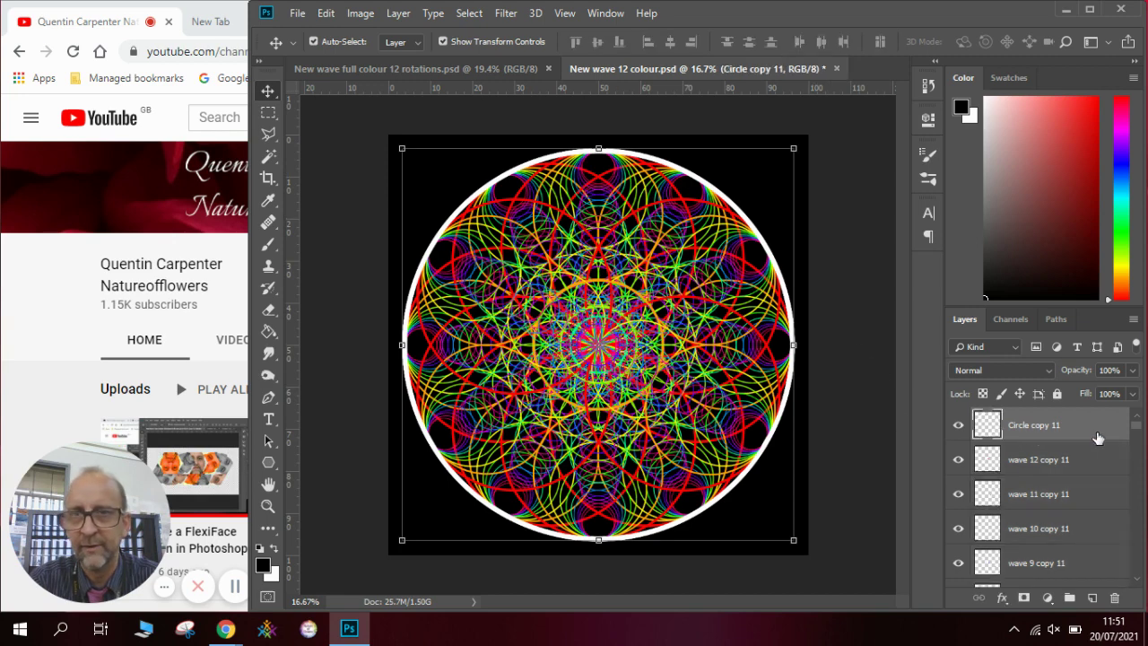
click(605, 14)
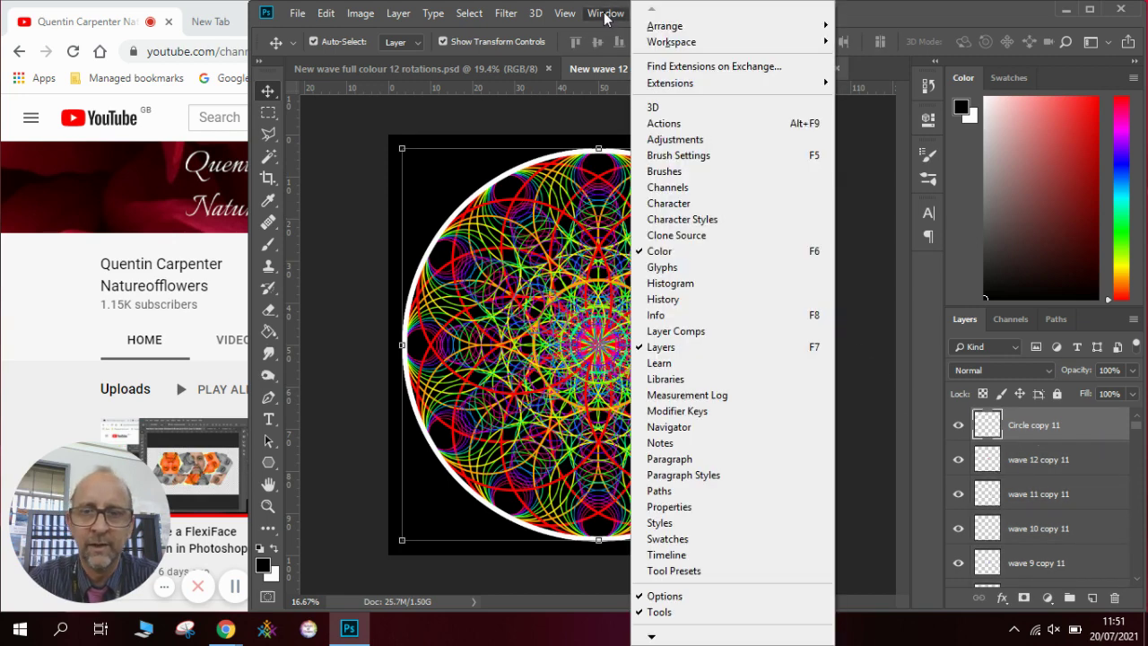
click(709, 555)
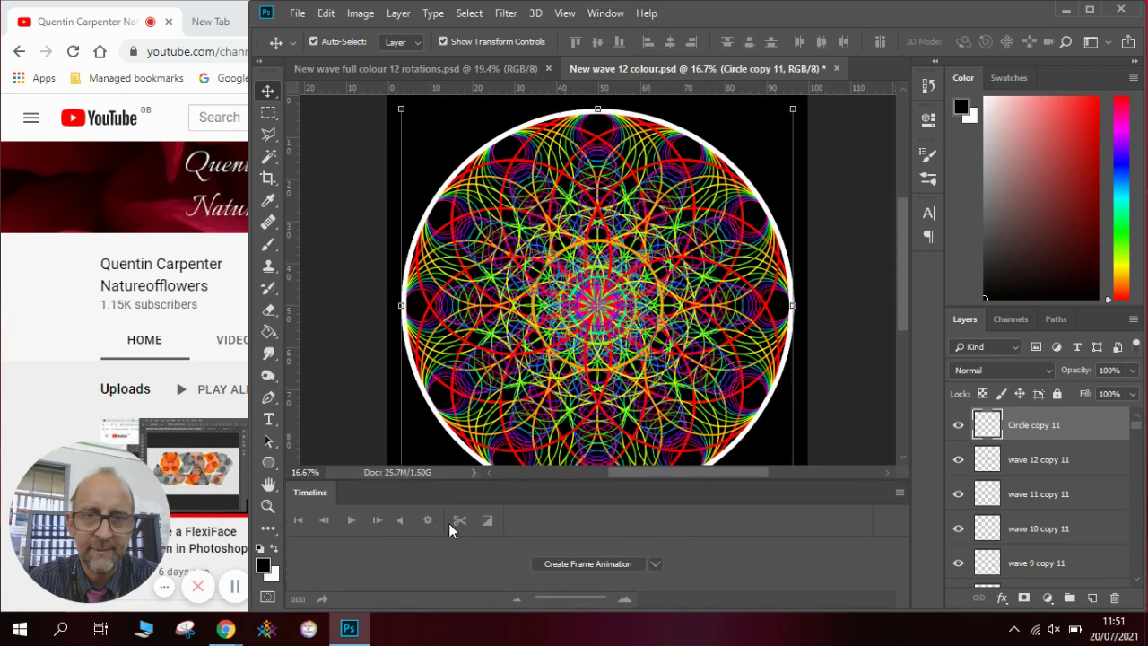
click(618, 566)
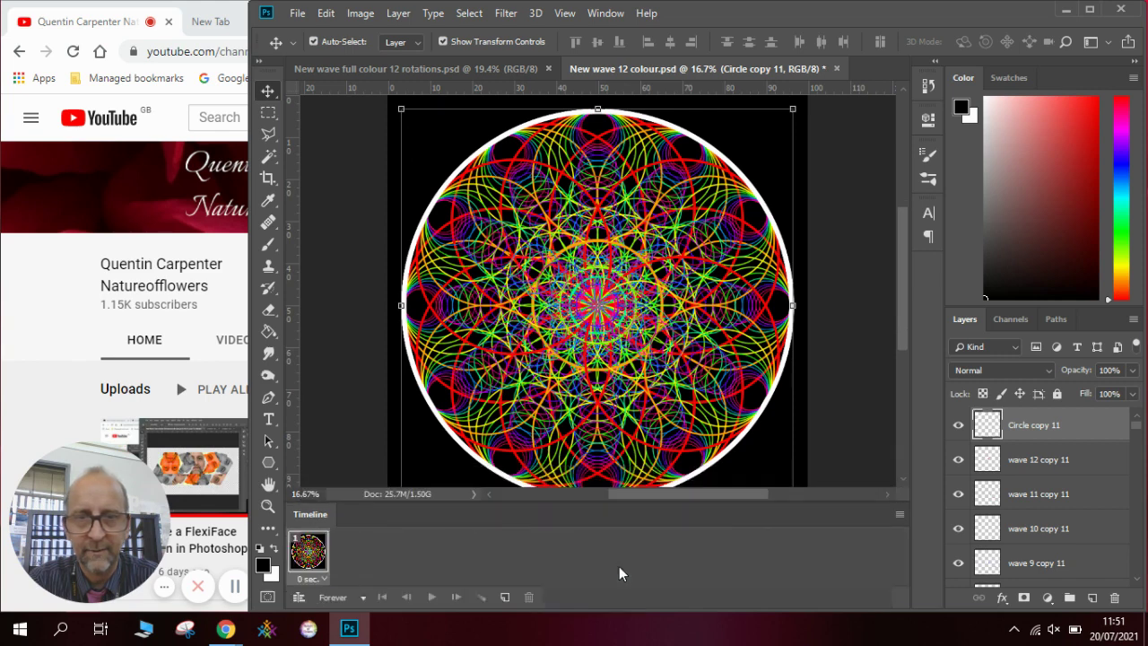
click(901, 518)
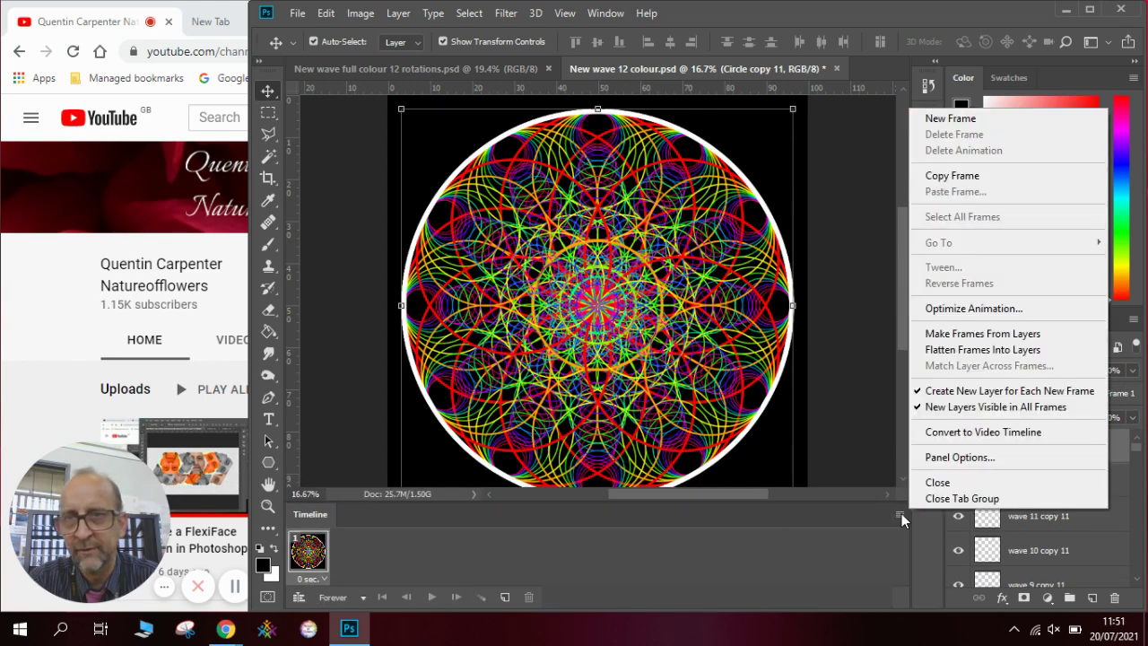
click(939, 339)
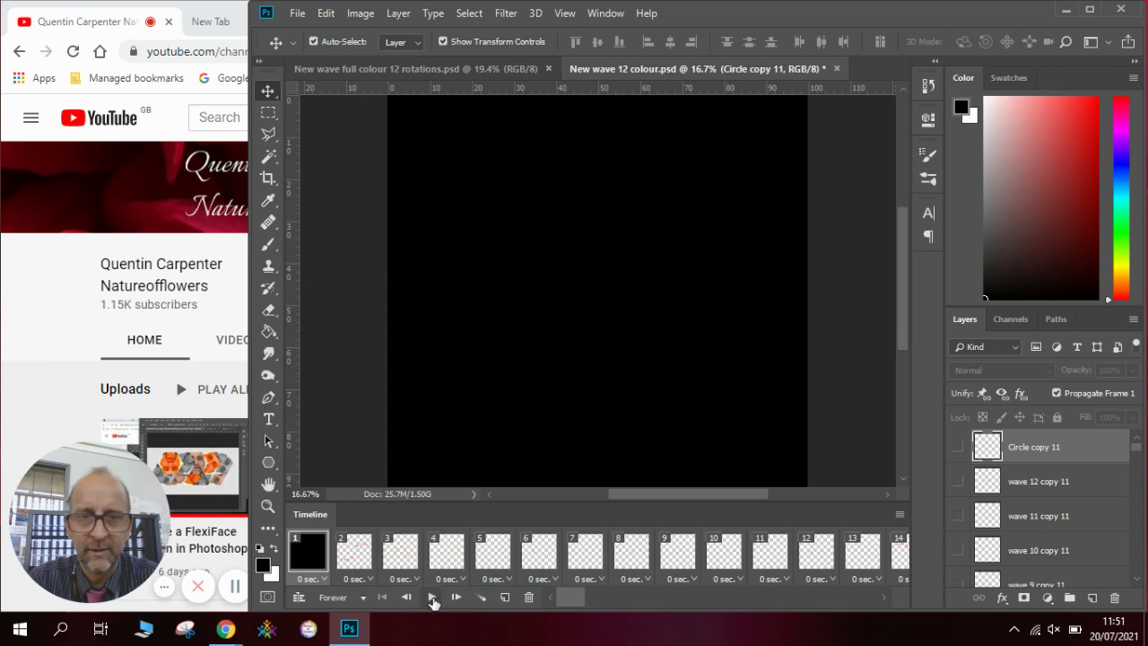
click(432, 598)
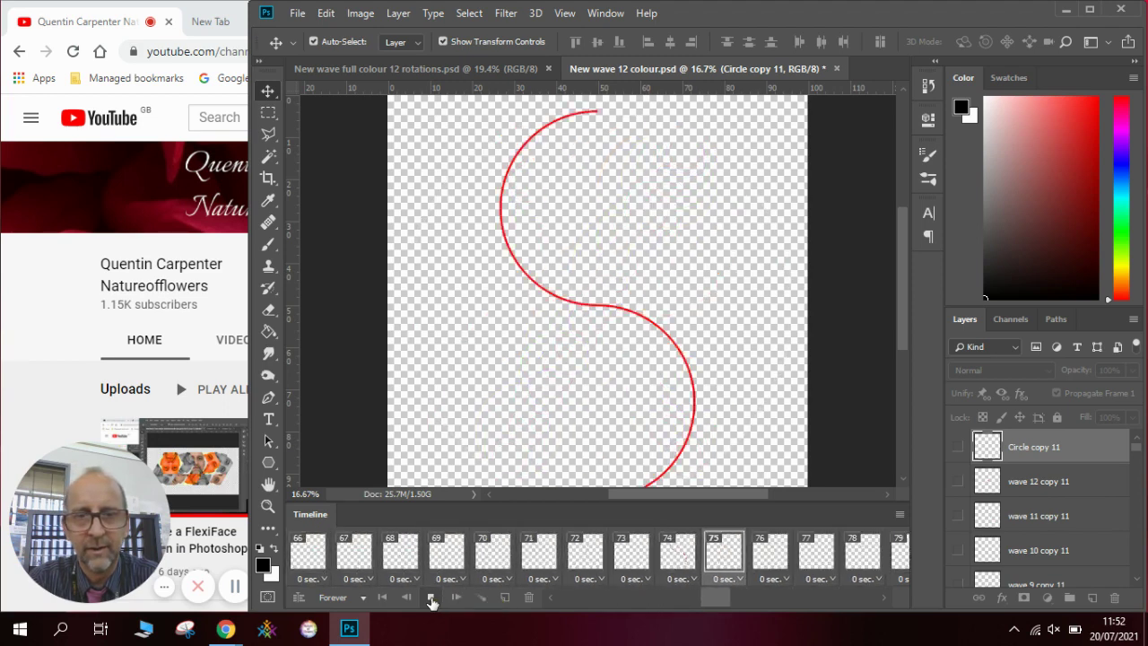
click(431, 598)
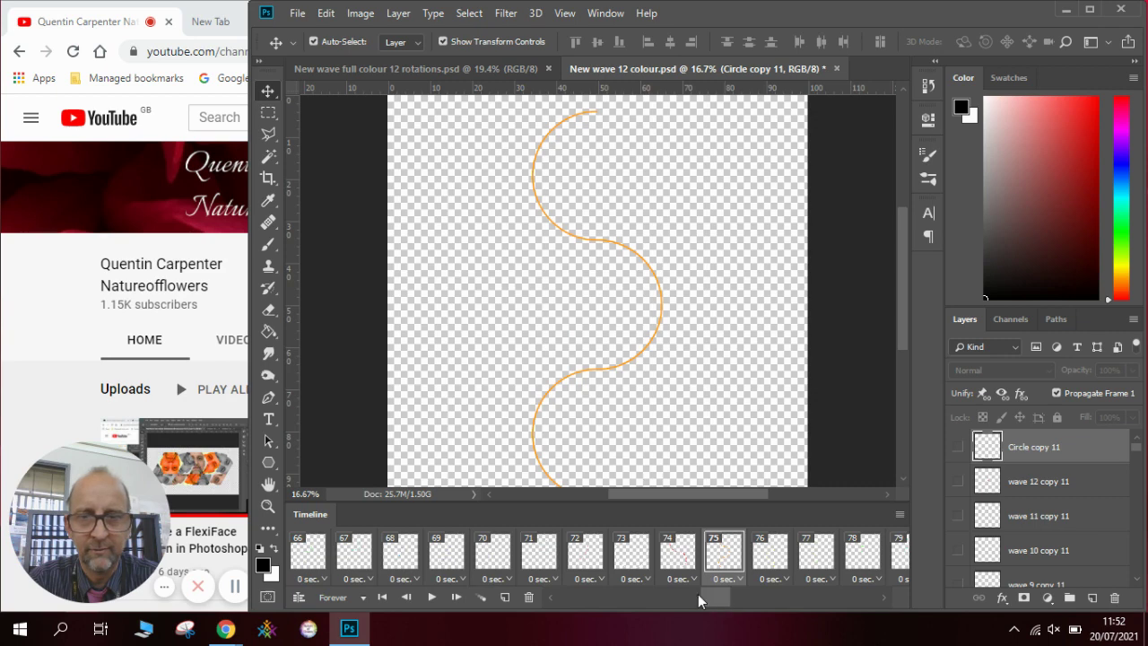
drag(701, 600, 561, 609)
click(310, 558)
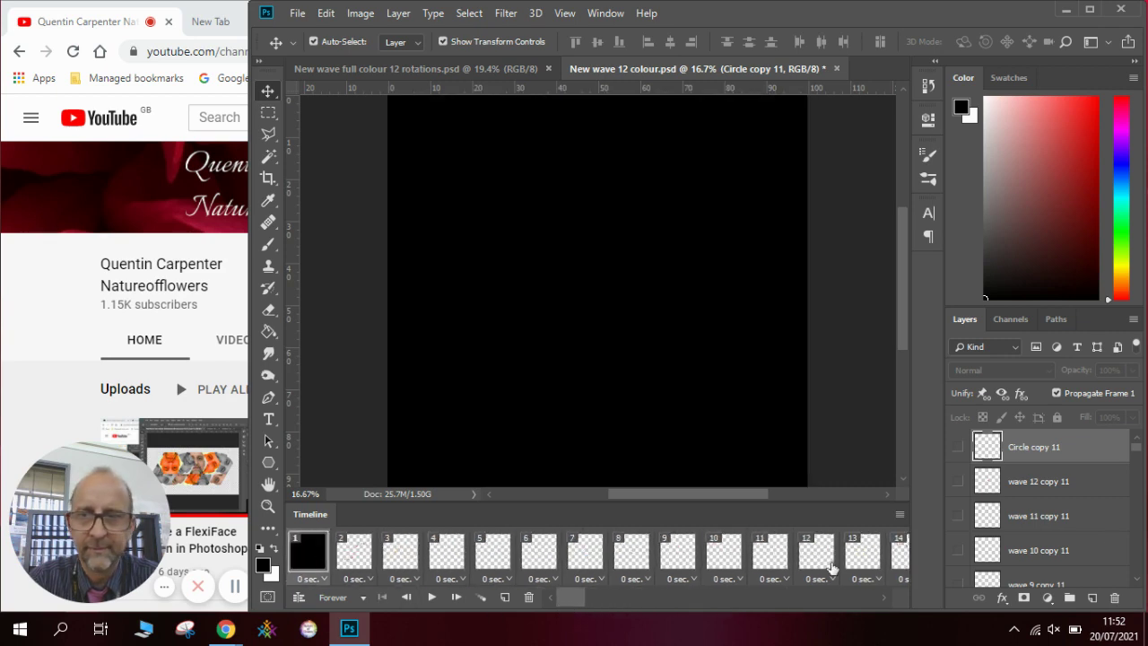
drag(1135, 450, 1139, 570)
Step: Toggle the black Background layer's visibility in frame 1, leaving it shown
click(957, 571)
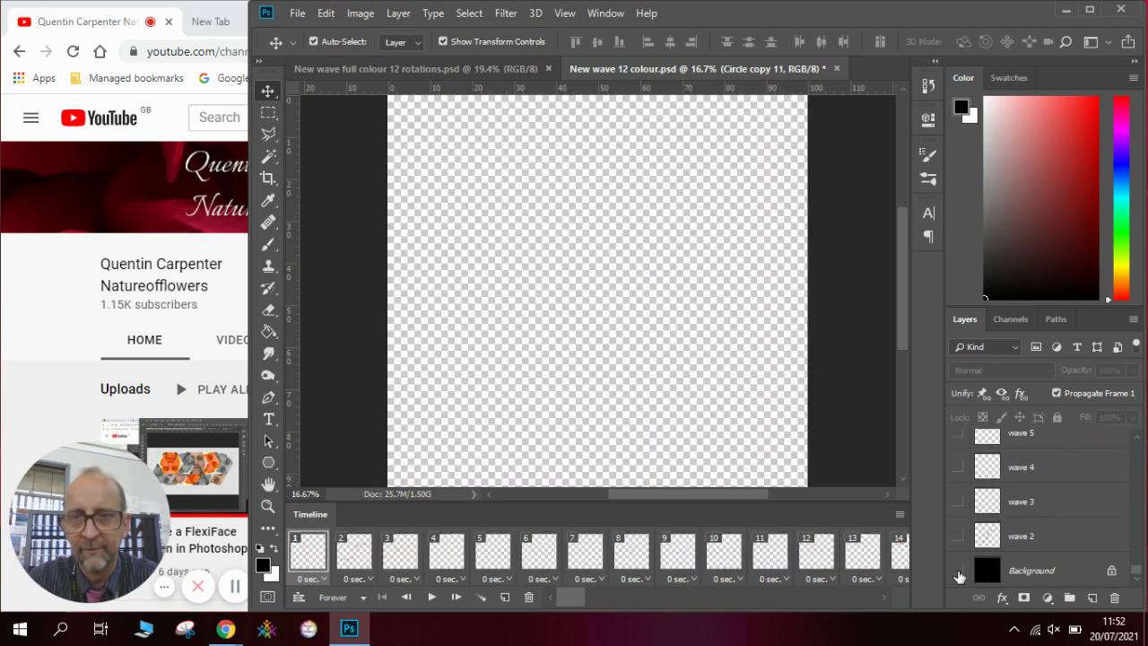
click(958, 571)
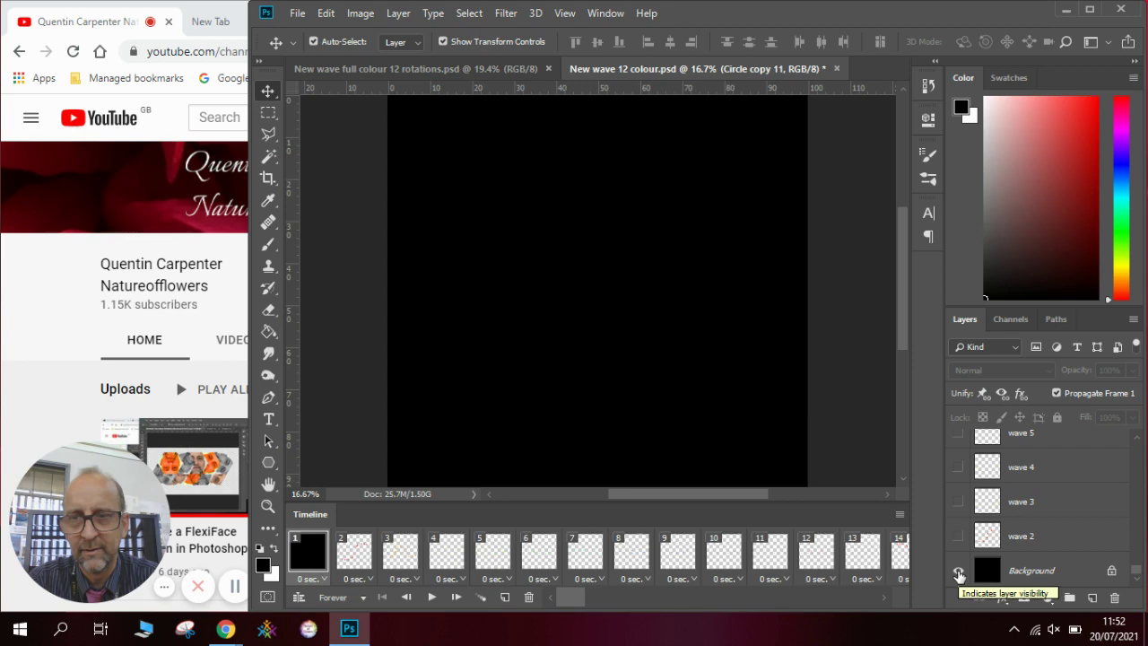
click(958, 571)
click(958, 571)
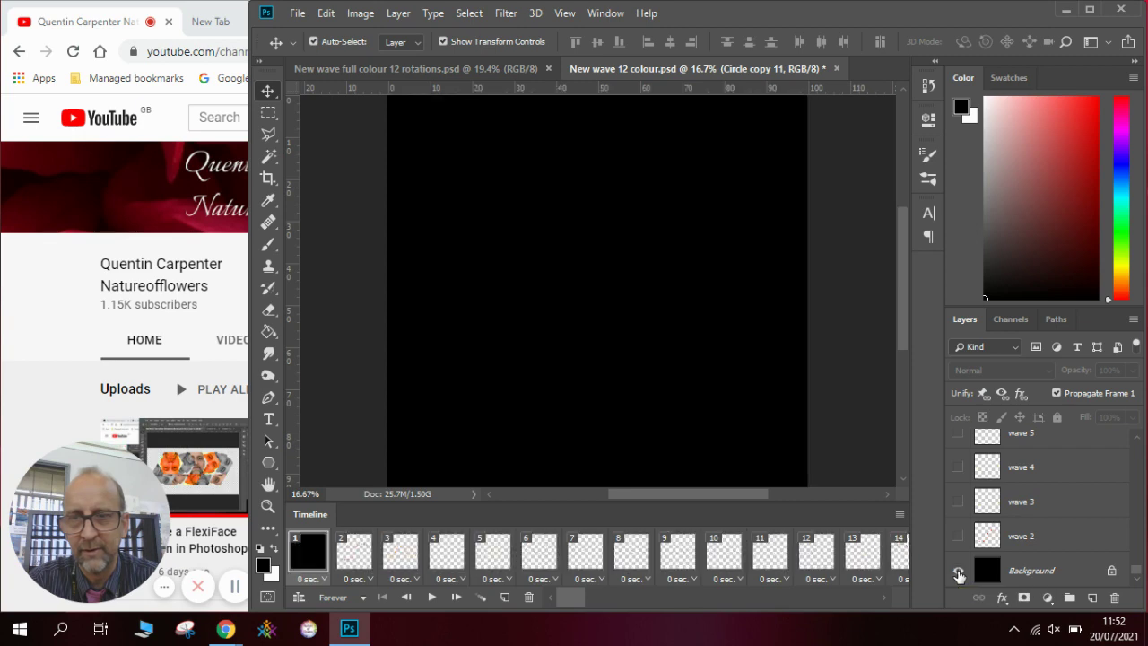
Step: Show the black Background behind the red, orange and yellow waves in frames 2–4
click(355, 550)
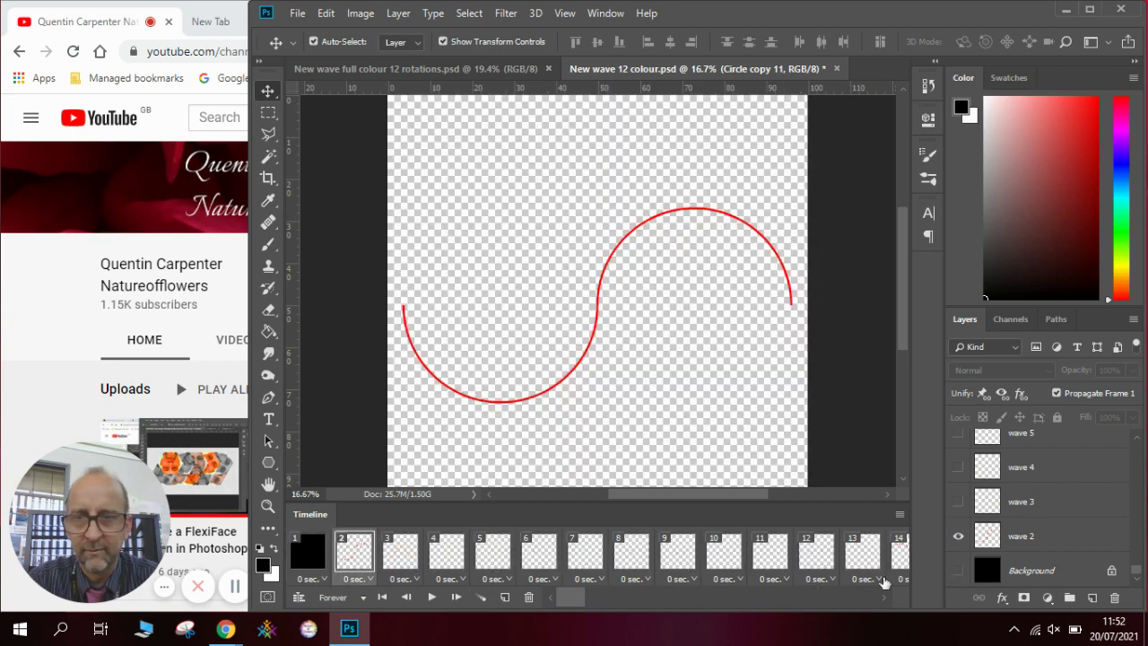
click(958, 572)
click(403, 563)
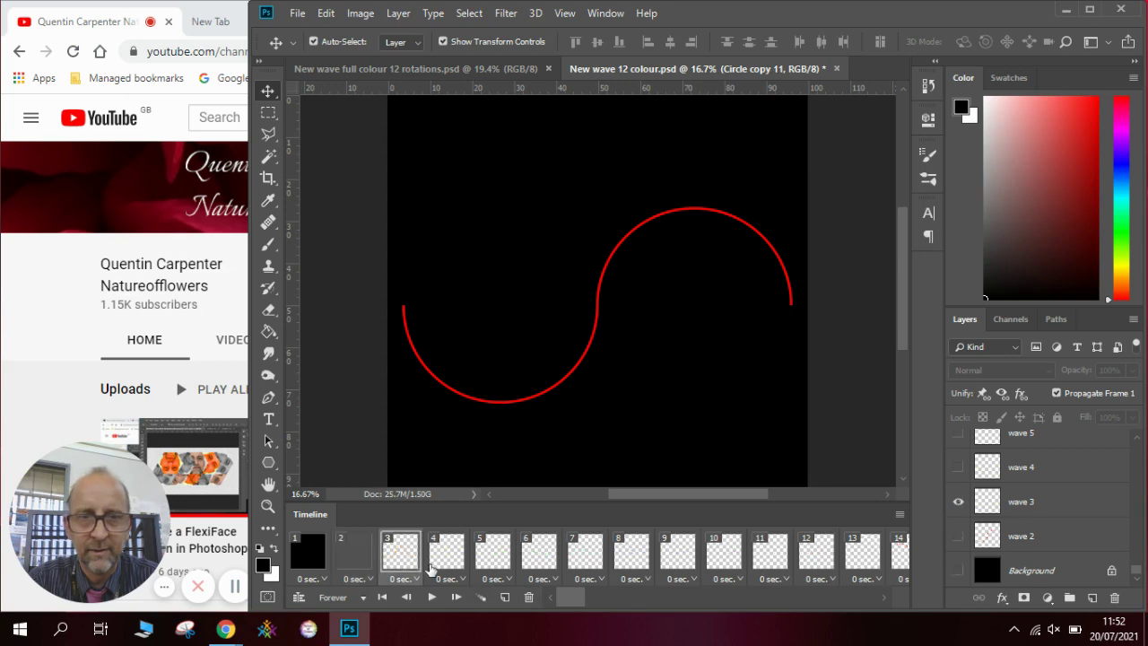
click(957, 571)
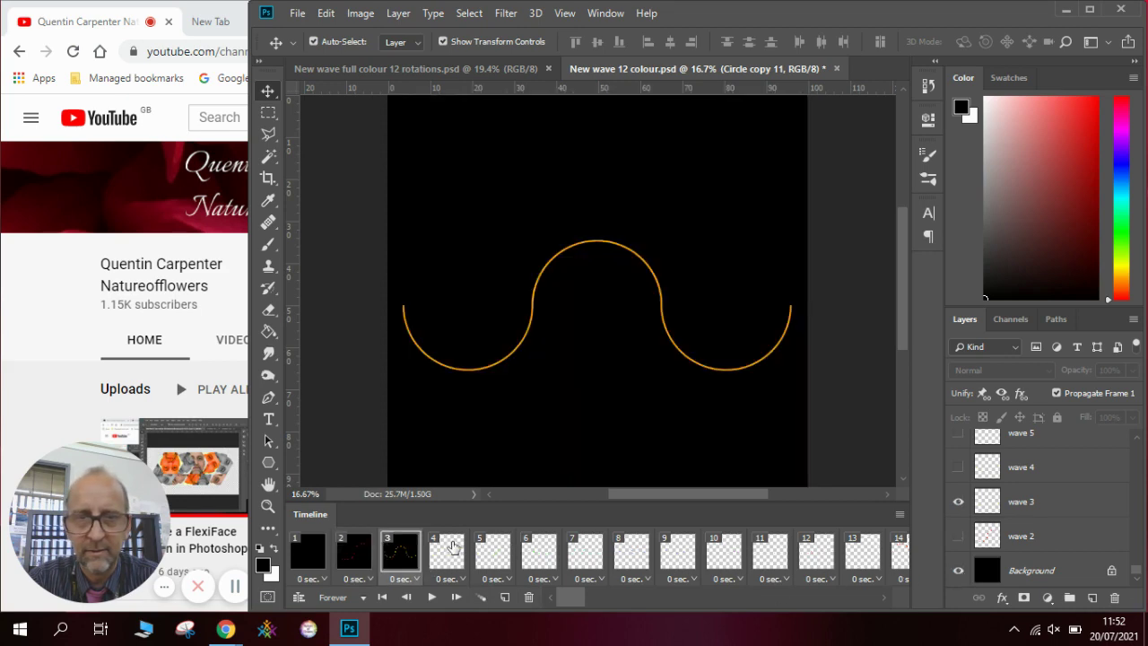
click(452, 547)
drag(572, 599, 886, 597)
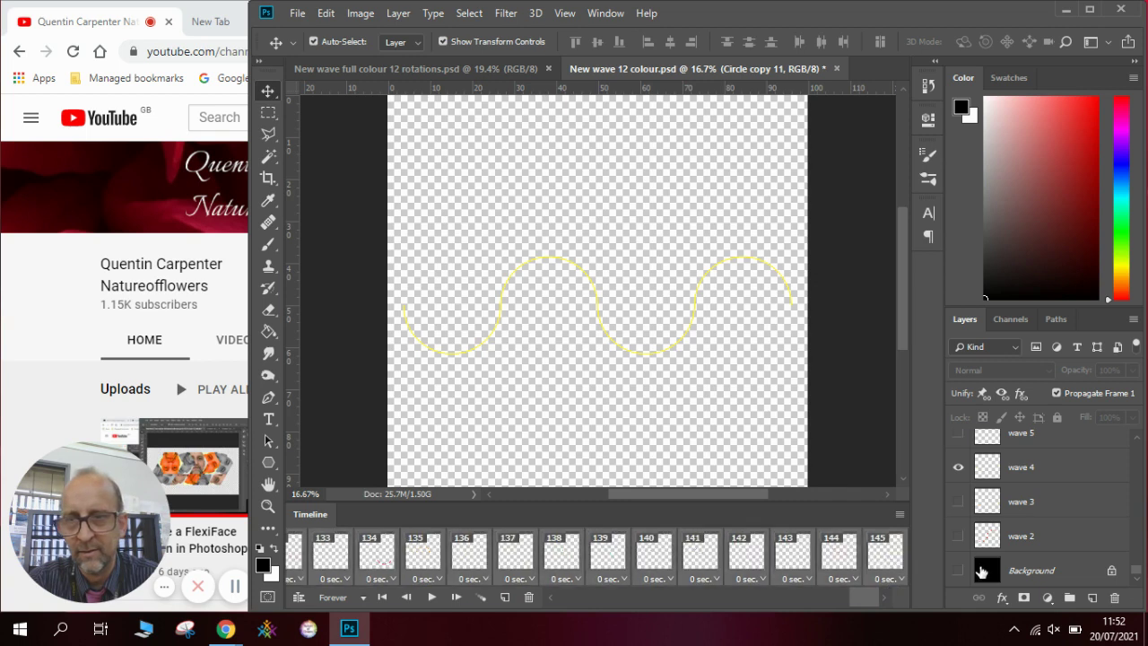
click(958, 571)
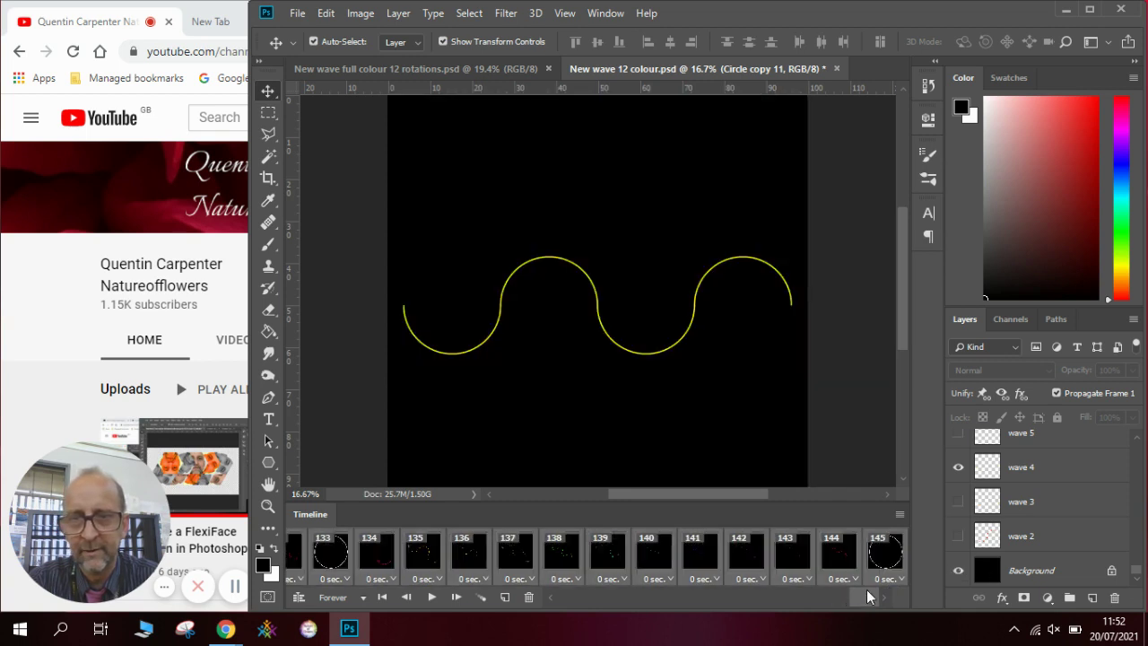
drag(867, 596, 485, 610)
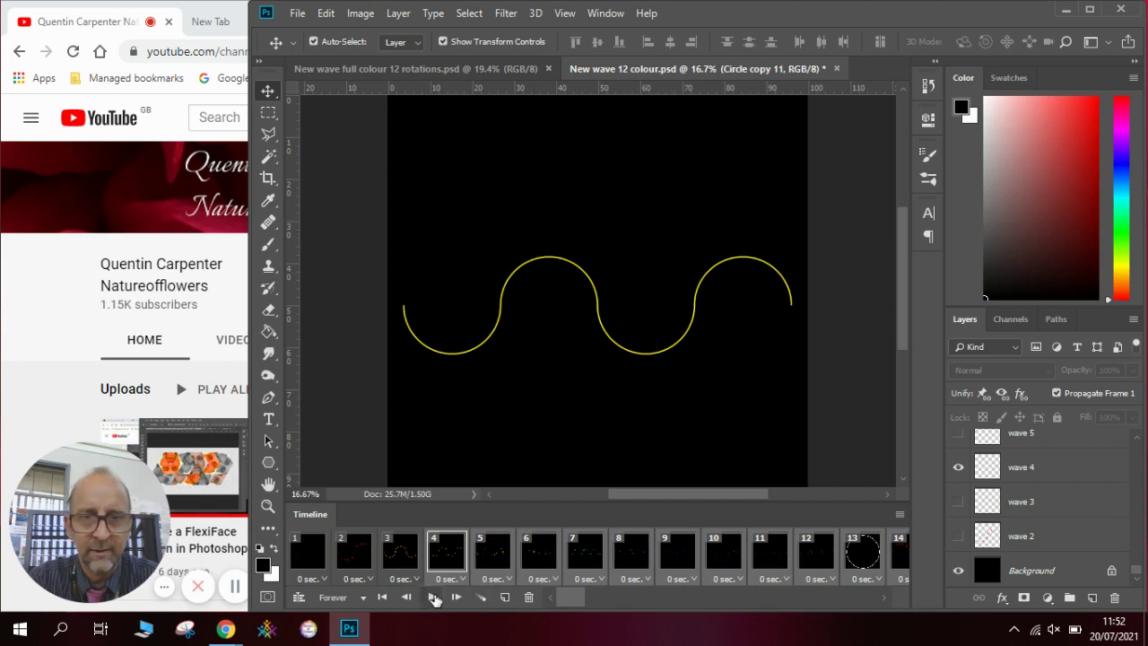
Step: Play and stop the wave animation, compare it with the mandala, then bring Chrome forward
click(432, 598)
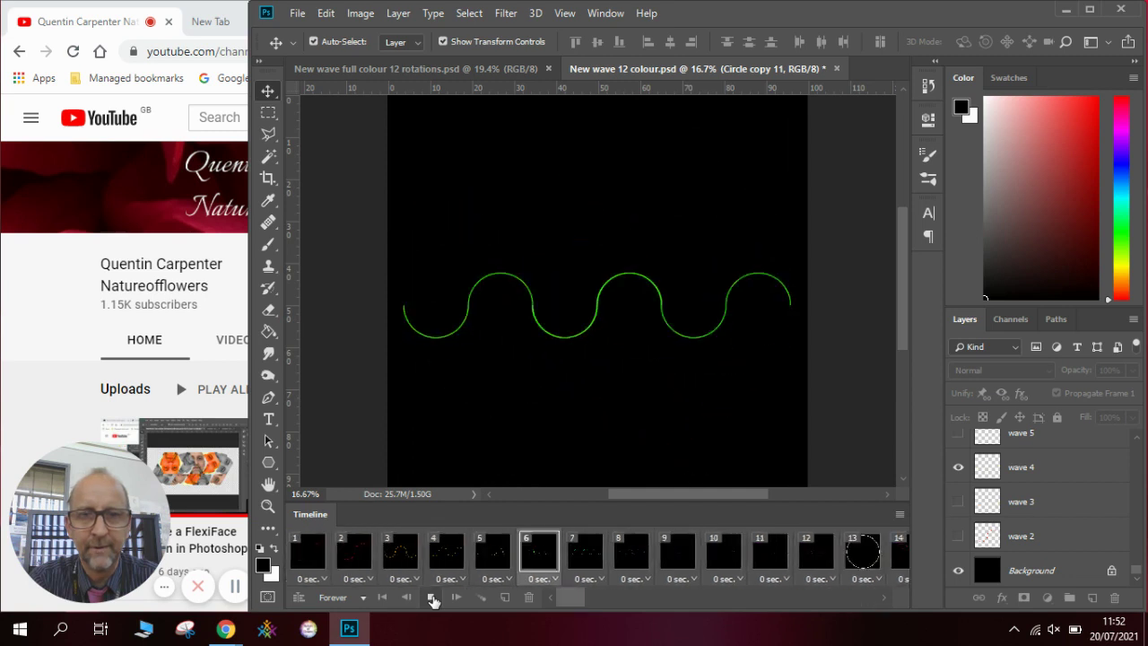
click(431, 597)
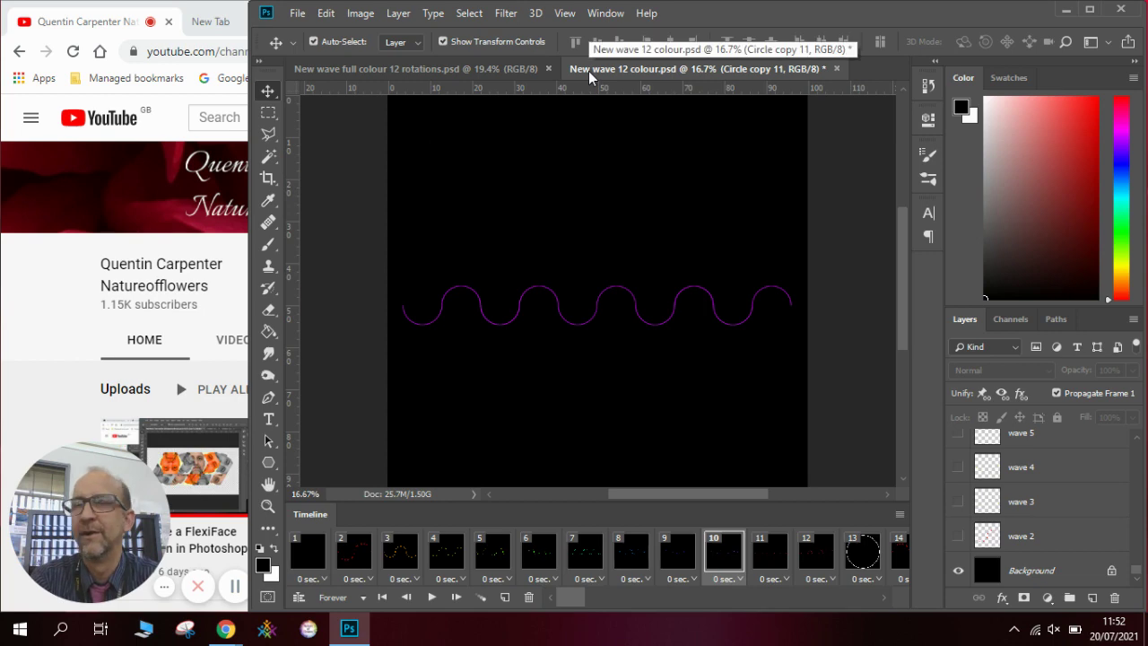
click(481, 68)
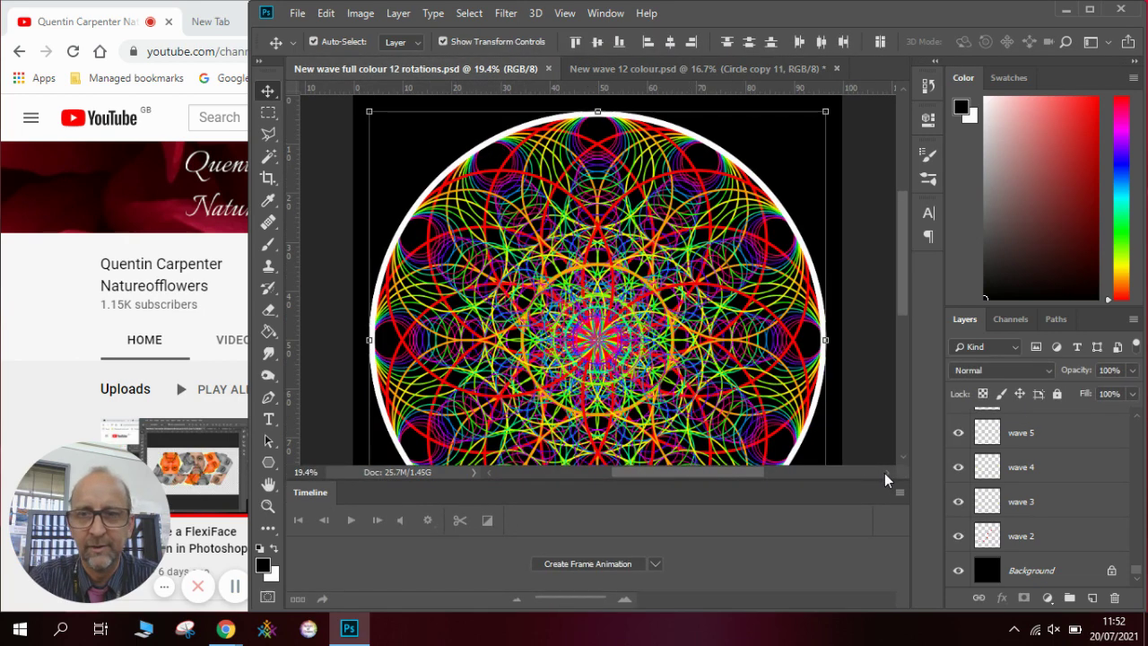
click(696, 69)
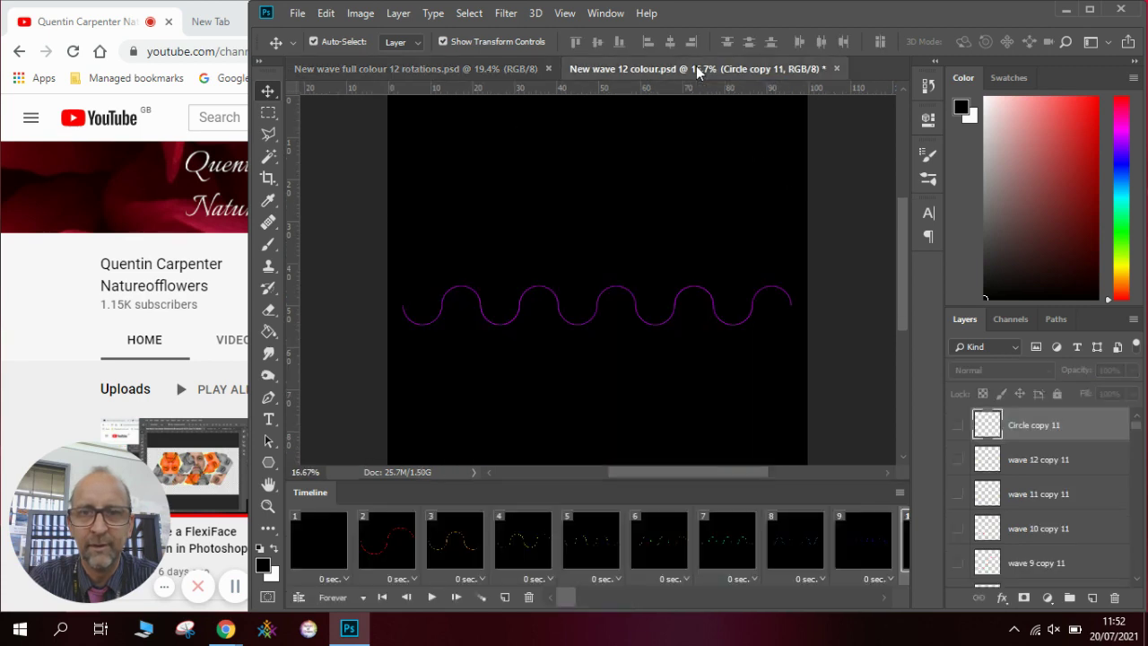
click(241, 297)
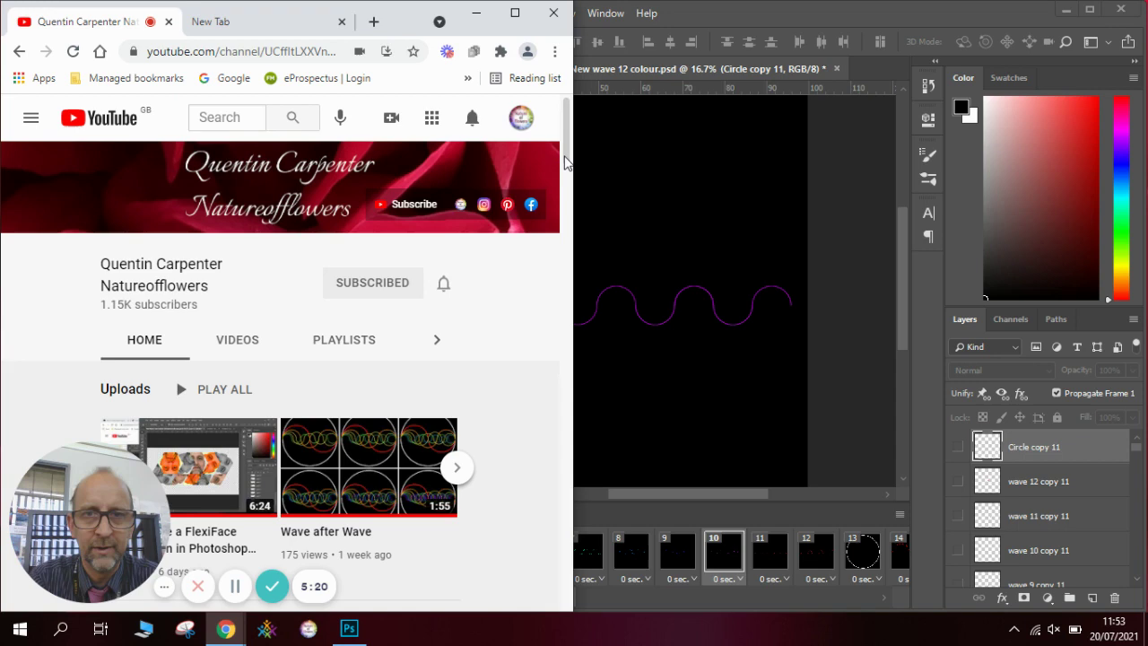
Step: Watch the 'Wave after Wave' YouTube video full screen, then exit full screen
scroll(566, 163, down, 3)
click(336, 276)
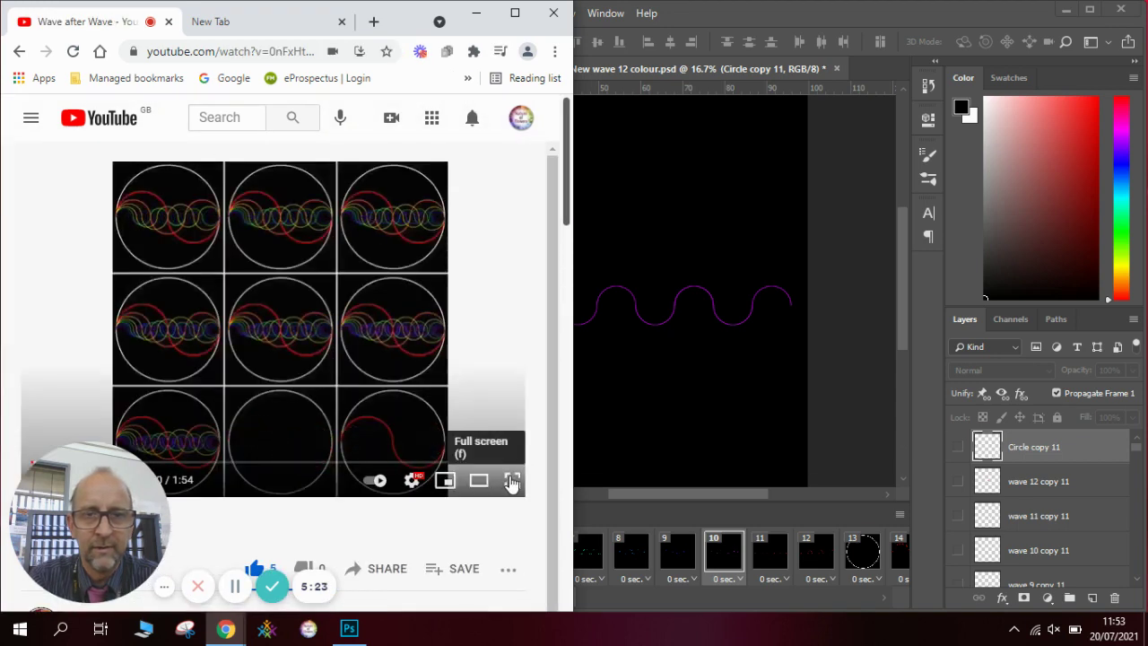
click(512, 483)
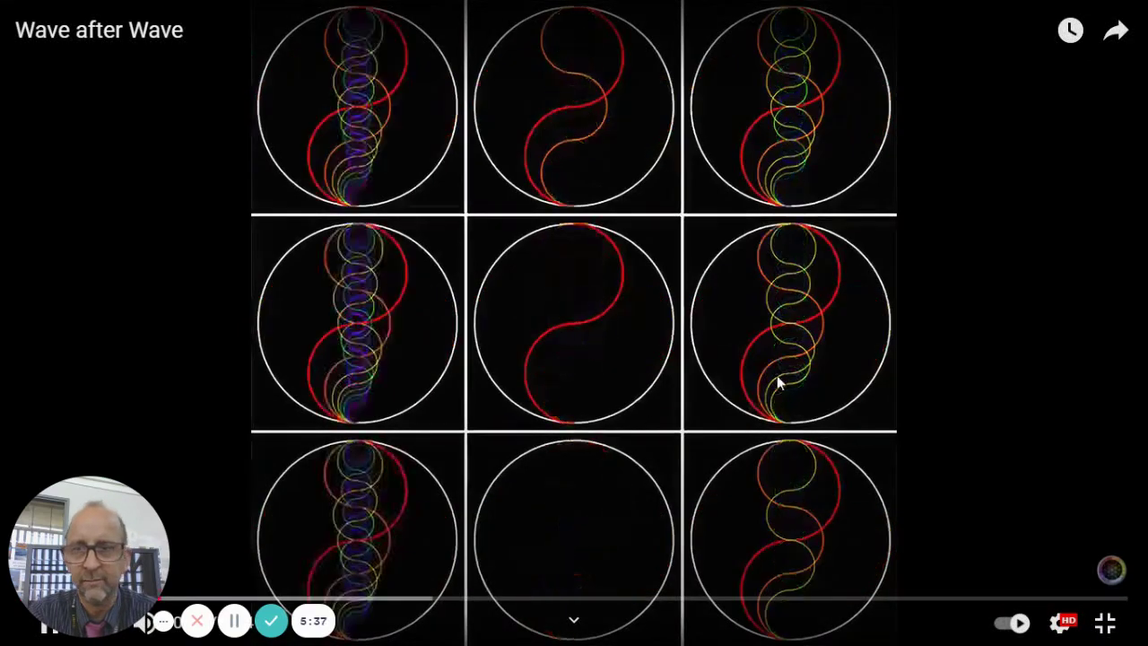
key(Escape)
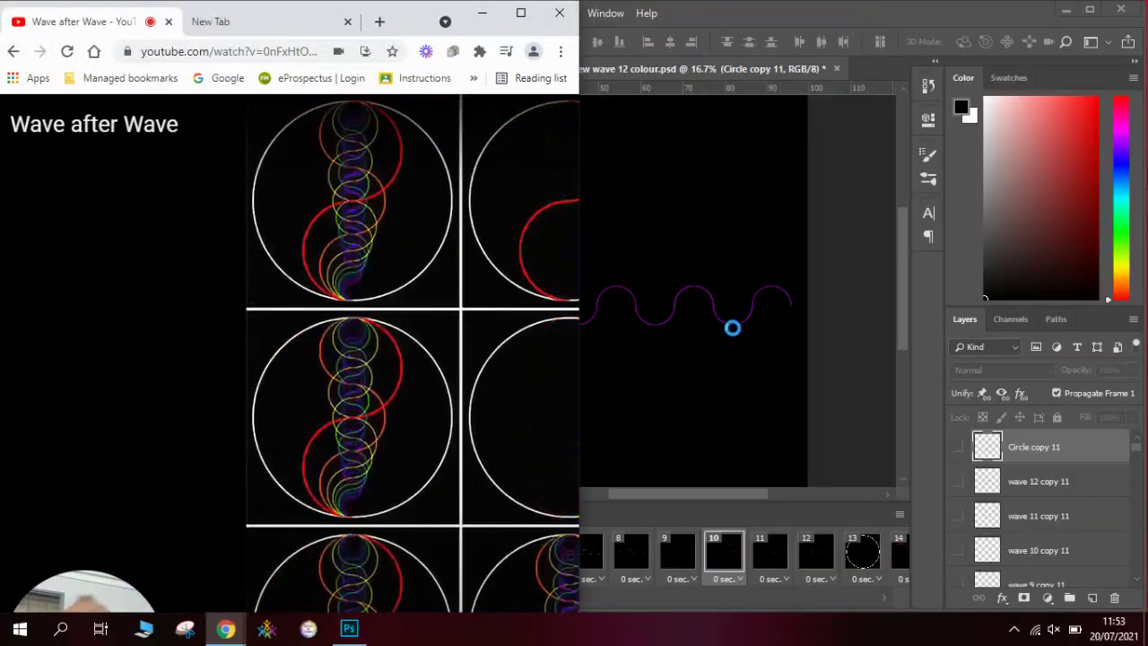
Step: Bring Photoshop forward and show the 'New wave full colour 12 rotations.psd' rainbow mandala
click(840, 255)
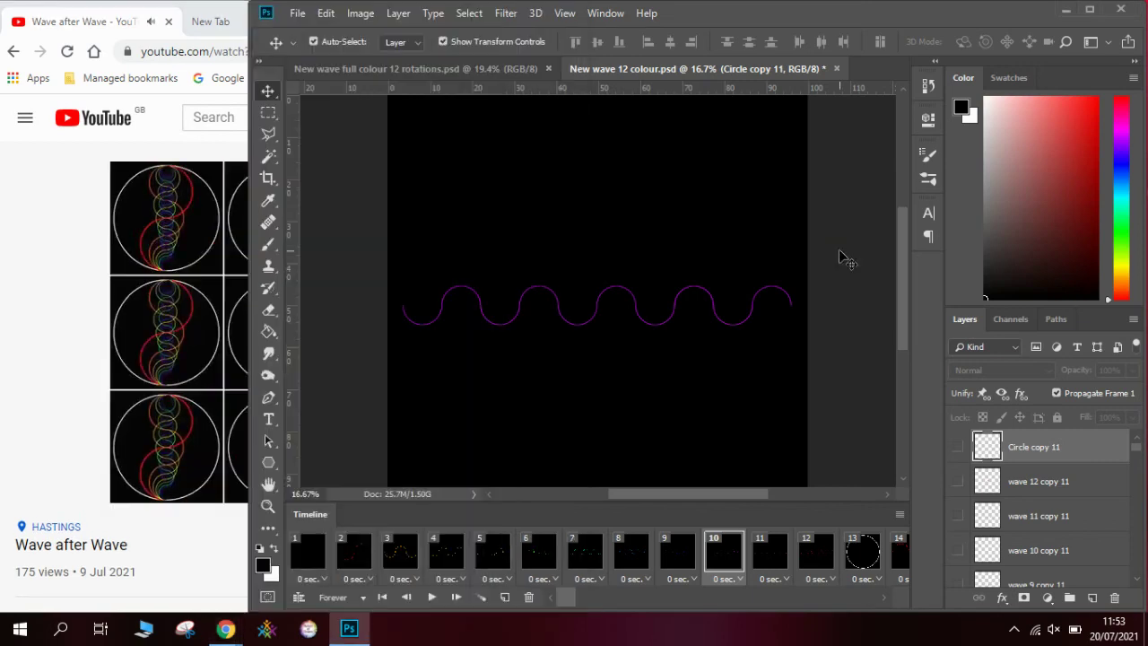
click(384, 69)
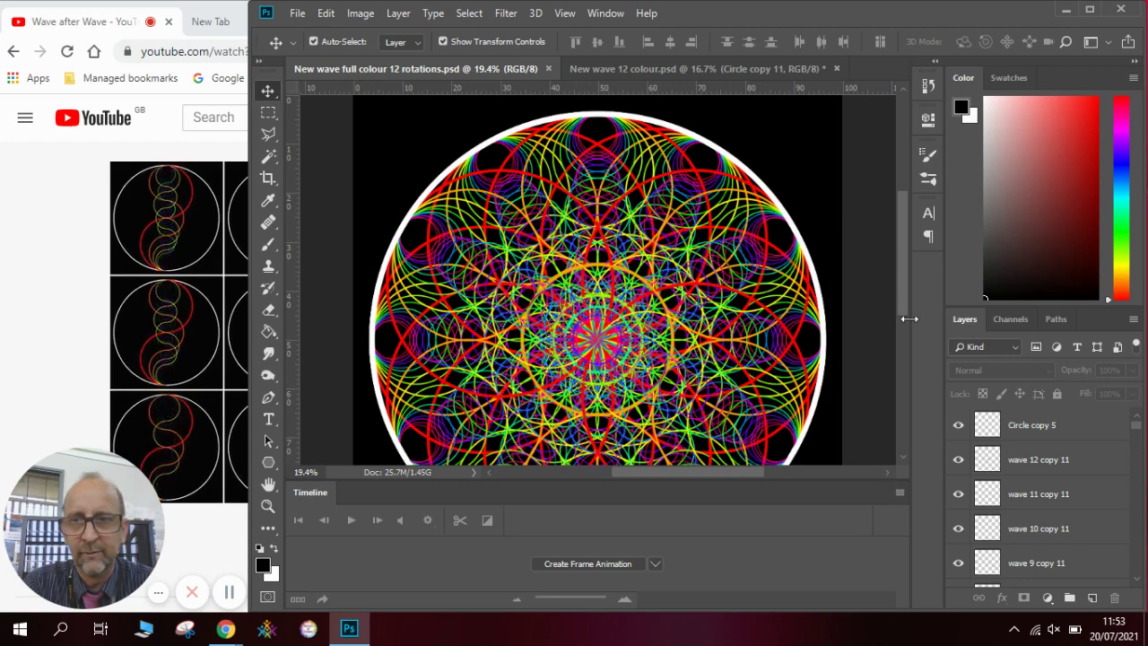
drag(905, 302, 903, 314)
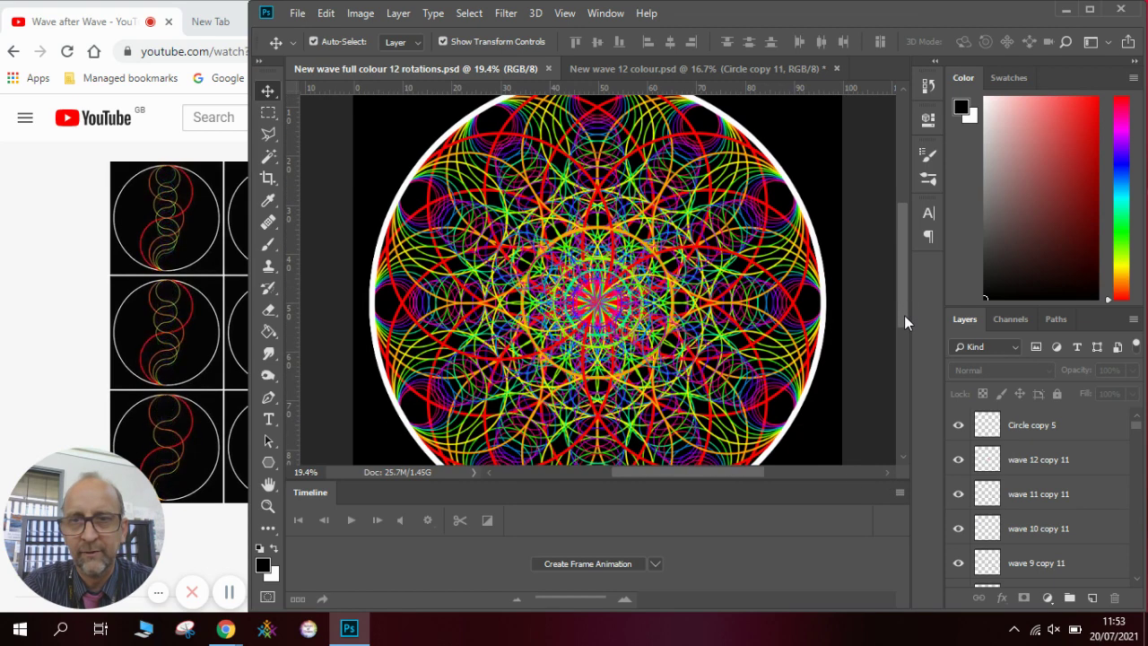
Step: In New wave 12 colour.psd, preview the animation, then make Circle copy 11 visible from frame 1 onward
click(692, 65)
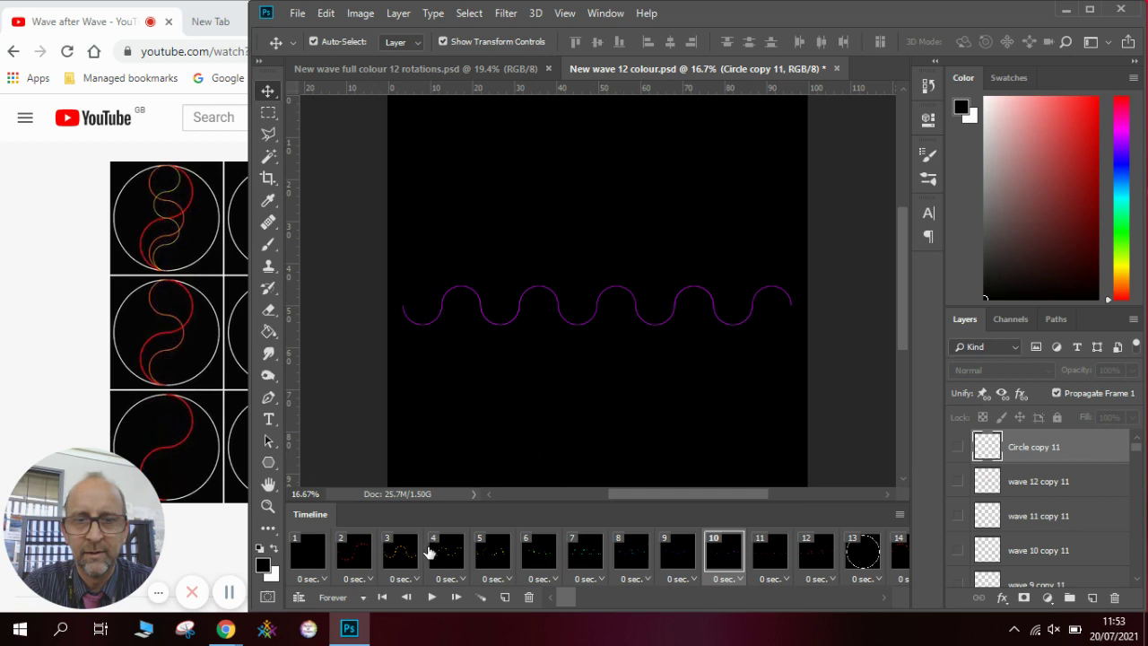
click(431, 596)
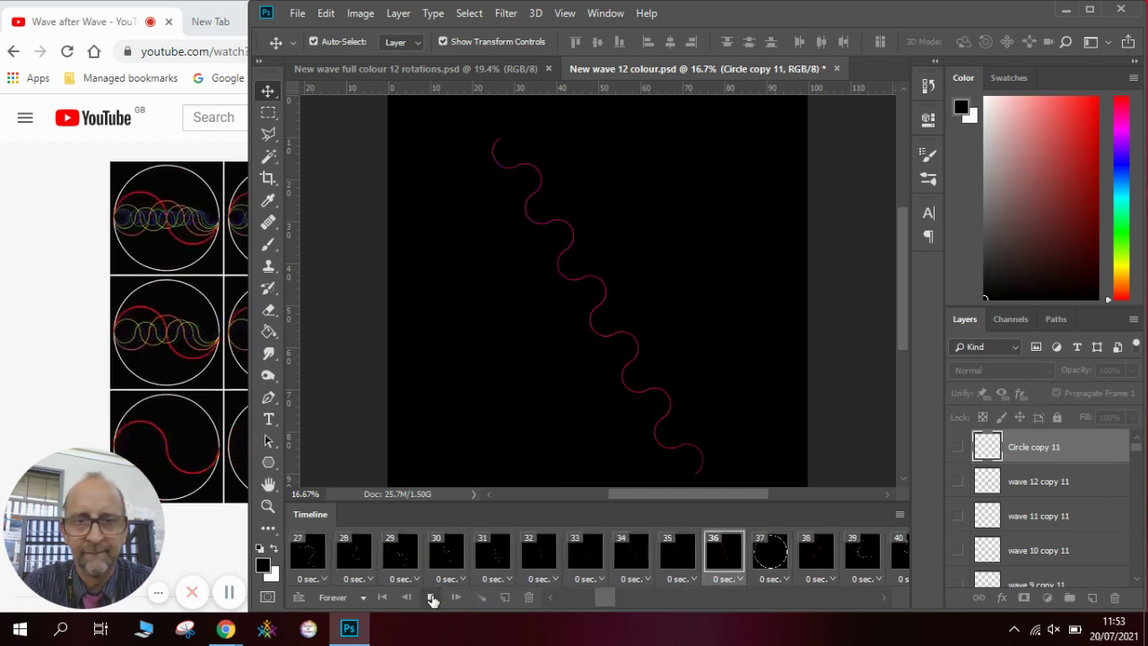
click(431, 598)
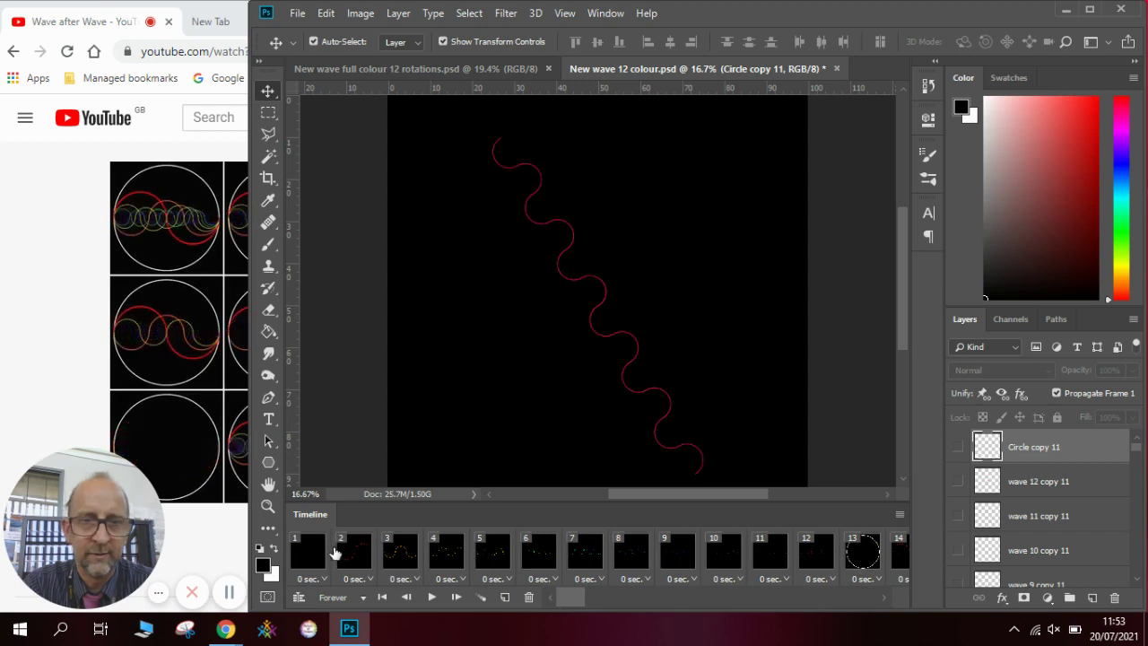
click(318, 558)
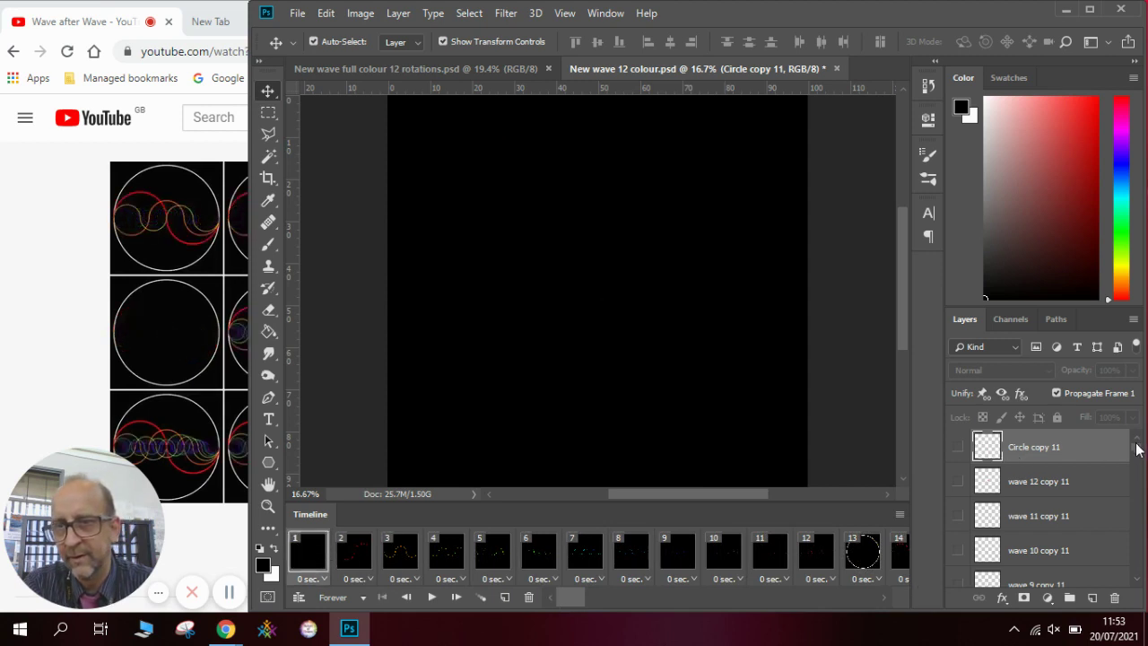
click(956, 447)
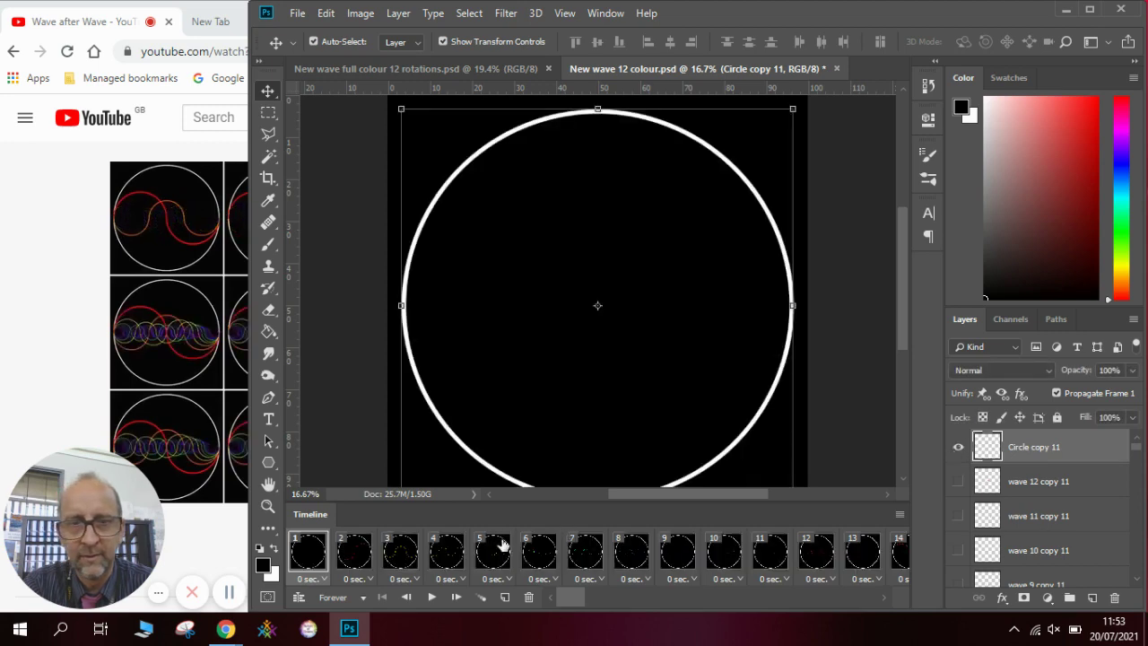
Step: Play the wave animation with the white ring framing each frame, then open the File menu
click(431, 598)
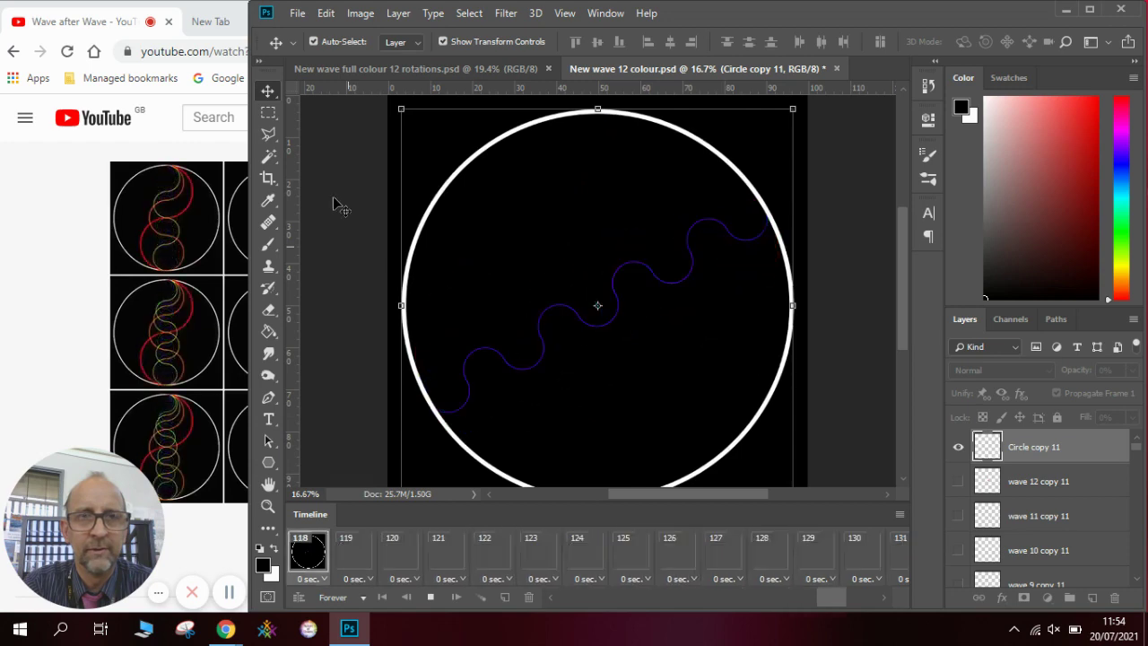
click(296, 15)
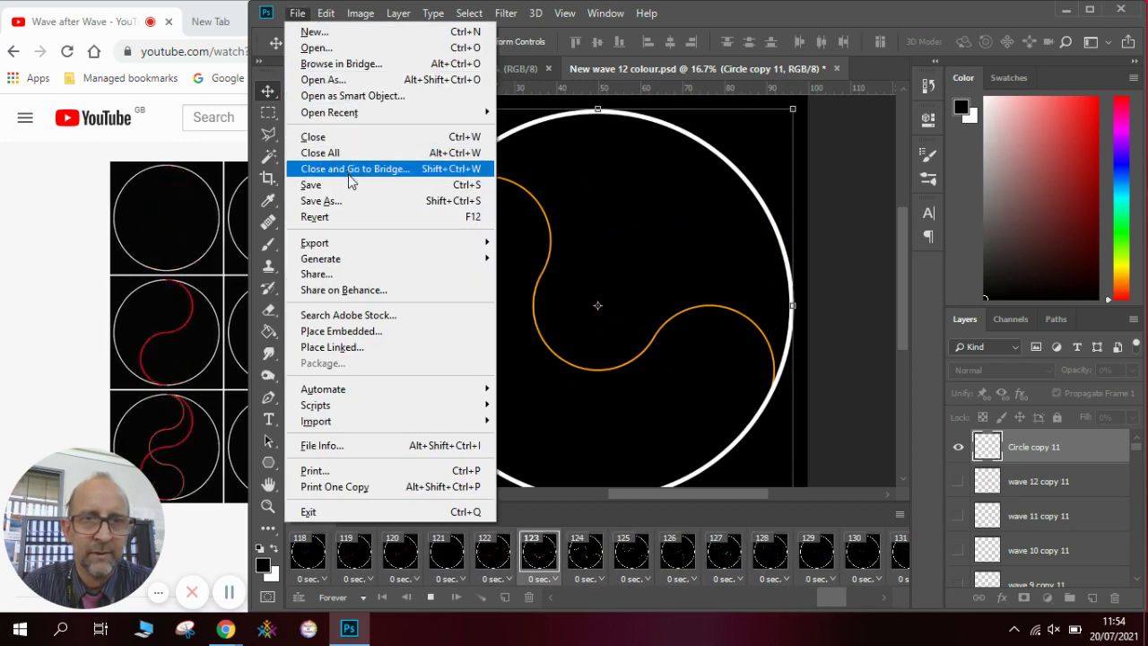
Step: Export the mandala through Export As as a transparent 3000×3000 PNG in the Waves folder
mouse_move(365, 248)
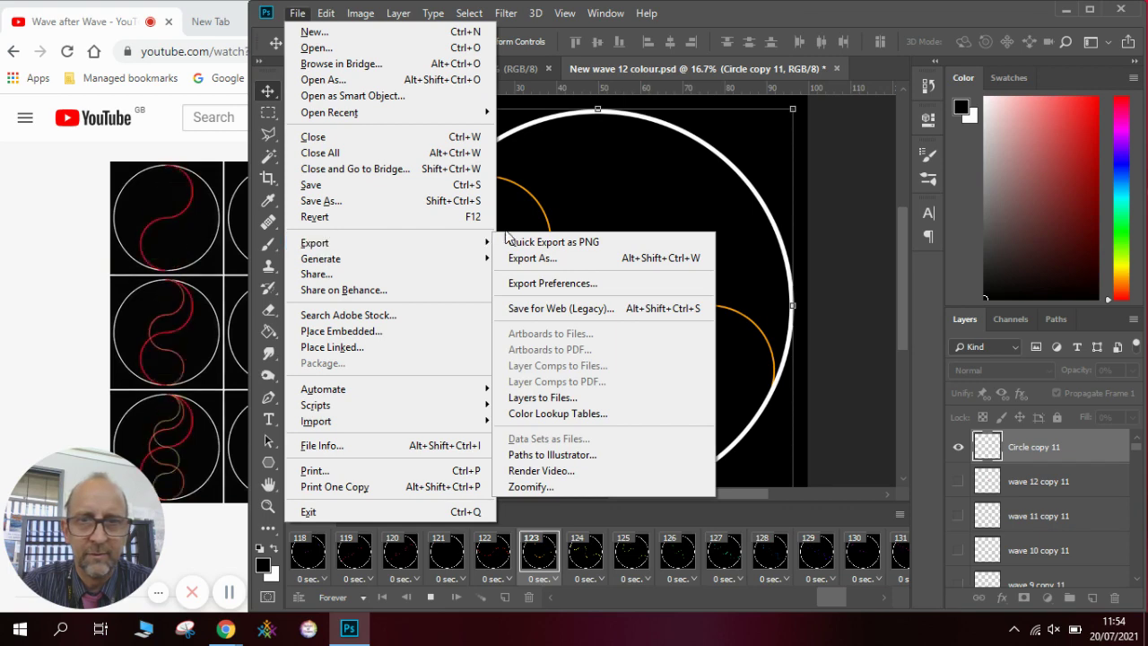
click(534, 259)
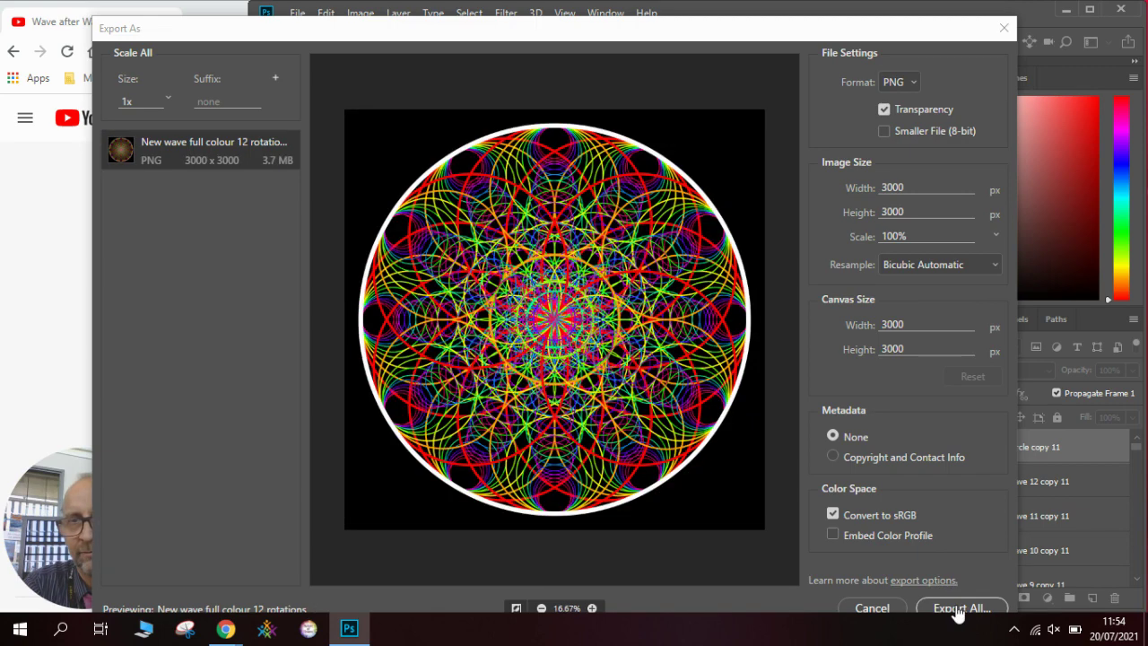
click(957, 609)
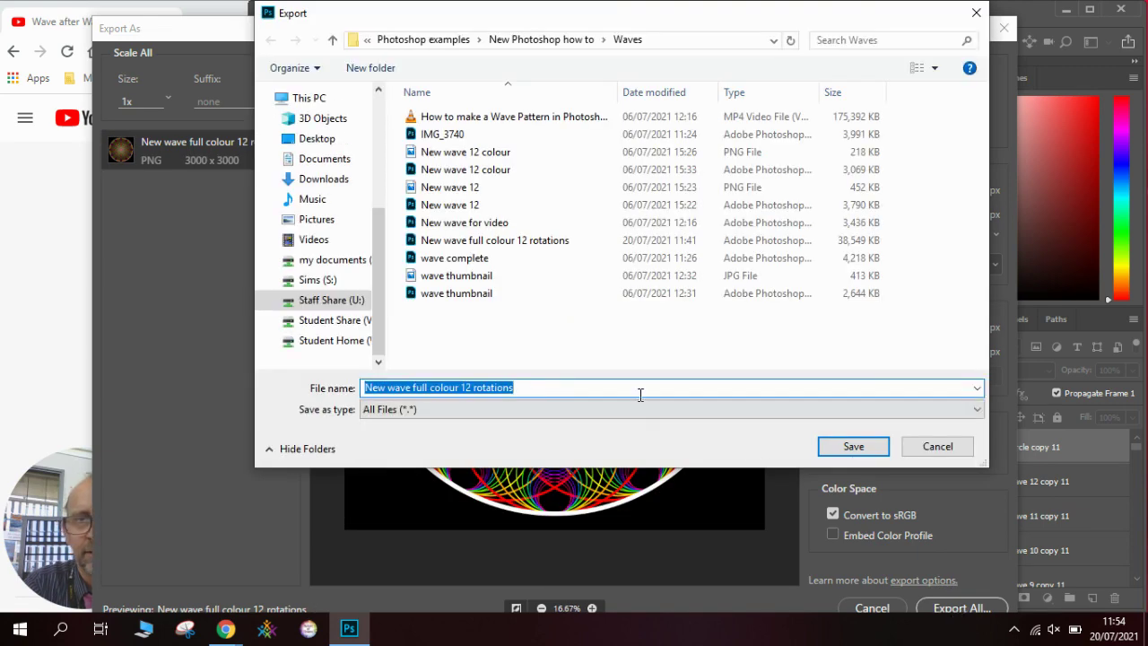
click(838, 444)
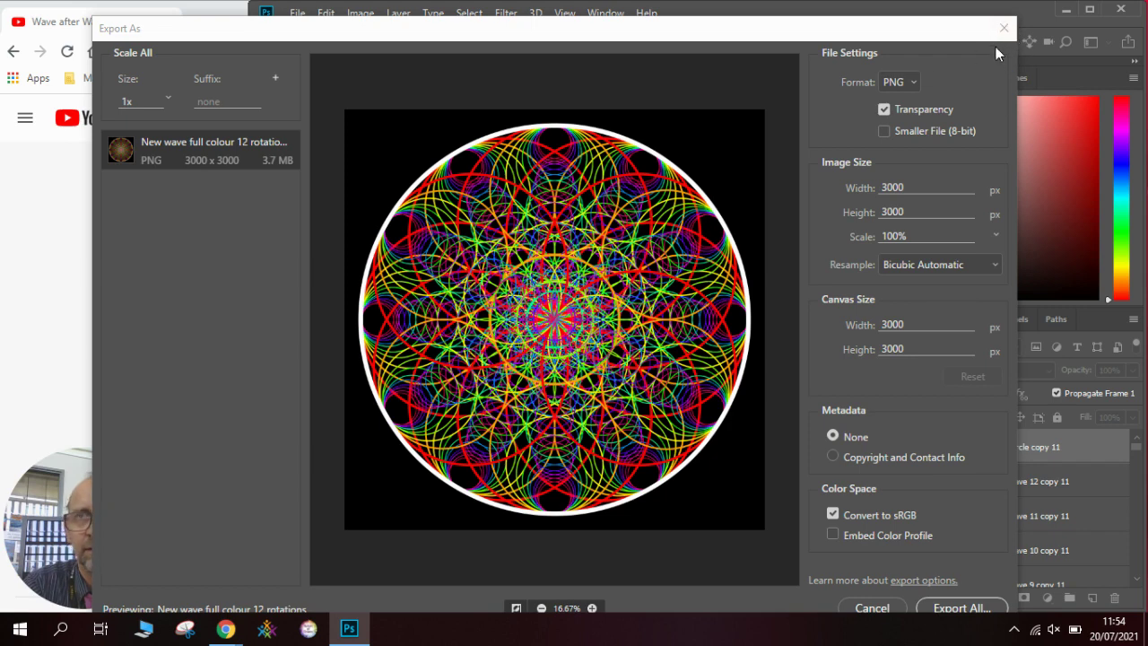
click(1005, 30)
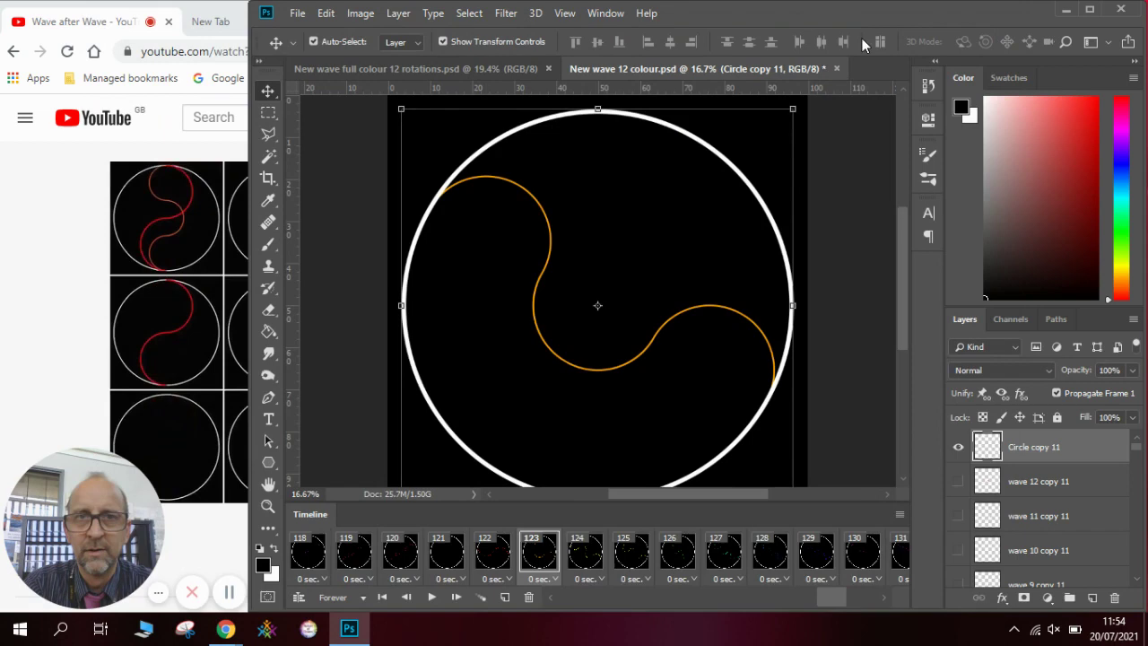
Step: Render New wave 12 colour.mp4 as H.264 High Quality at 30 fps with all frames
click(296, 14)
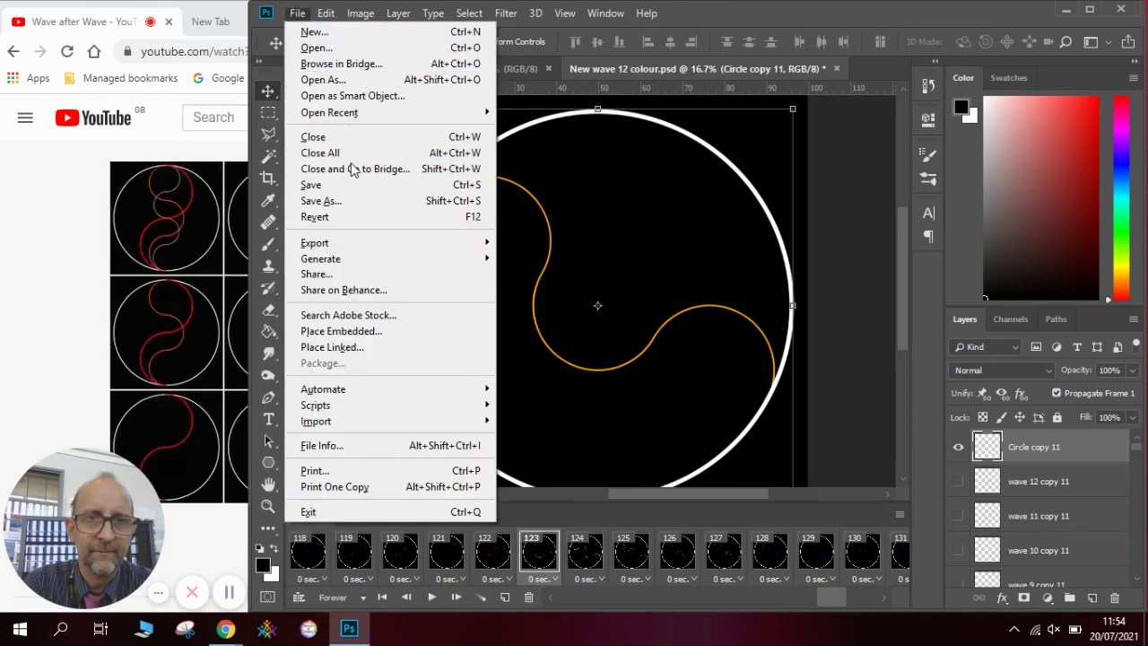
mouse_move(389, 244)
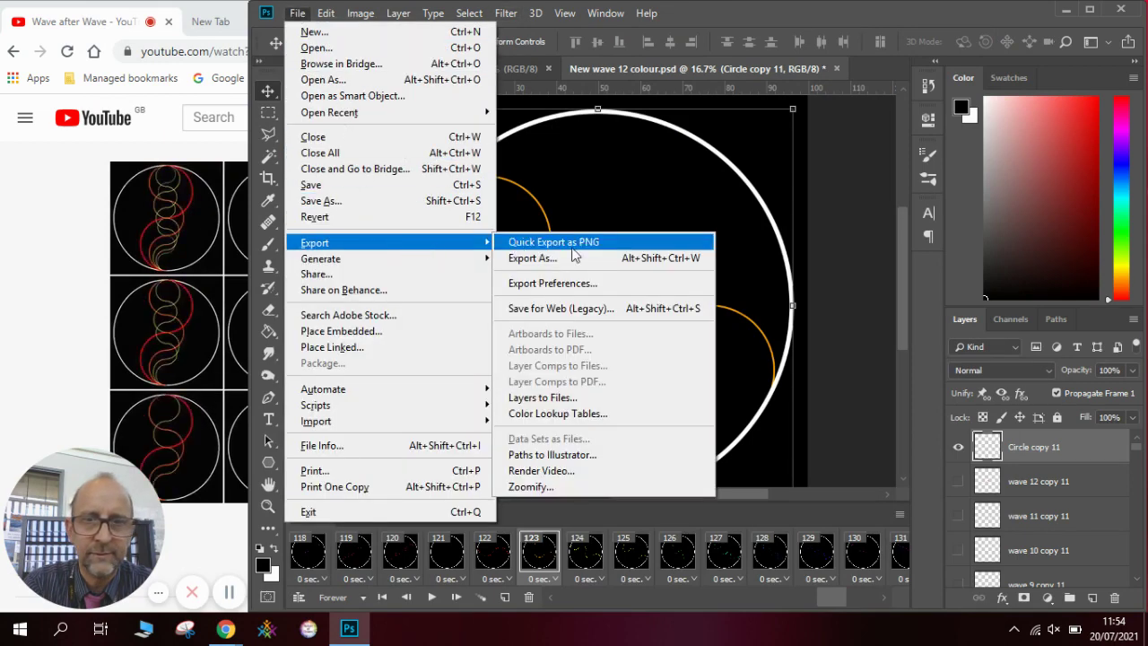
click(583, 471)
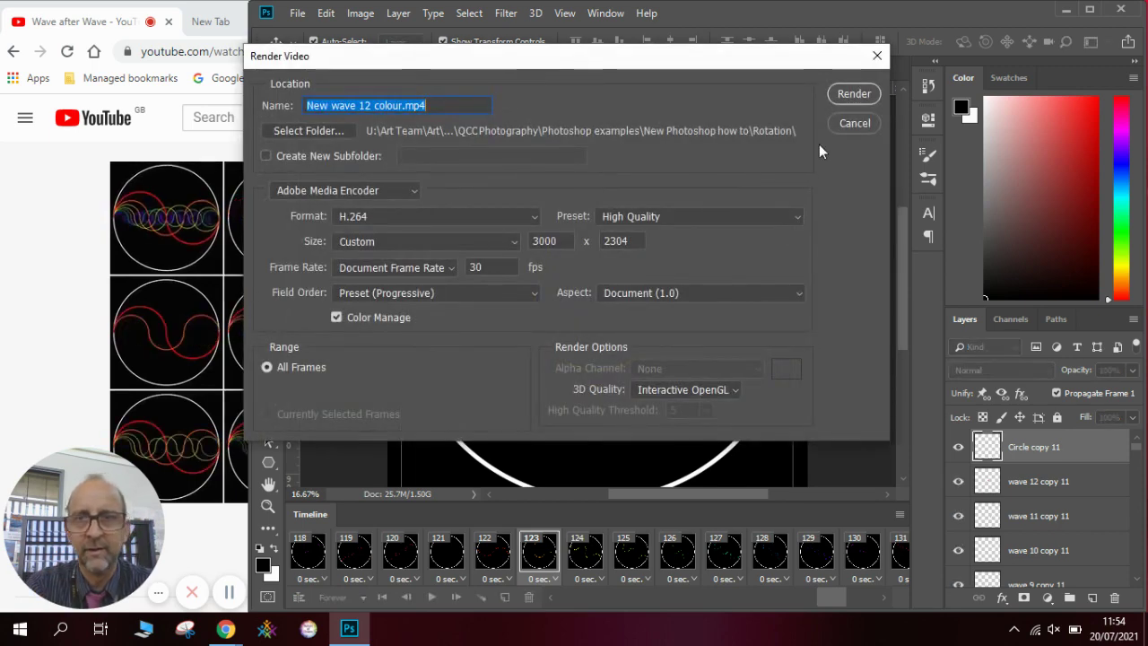
click(855, 94)
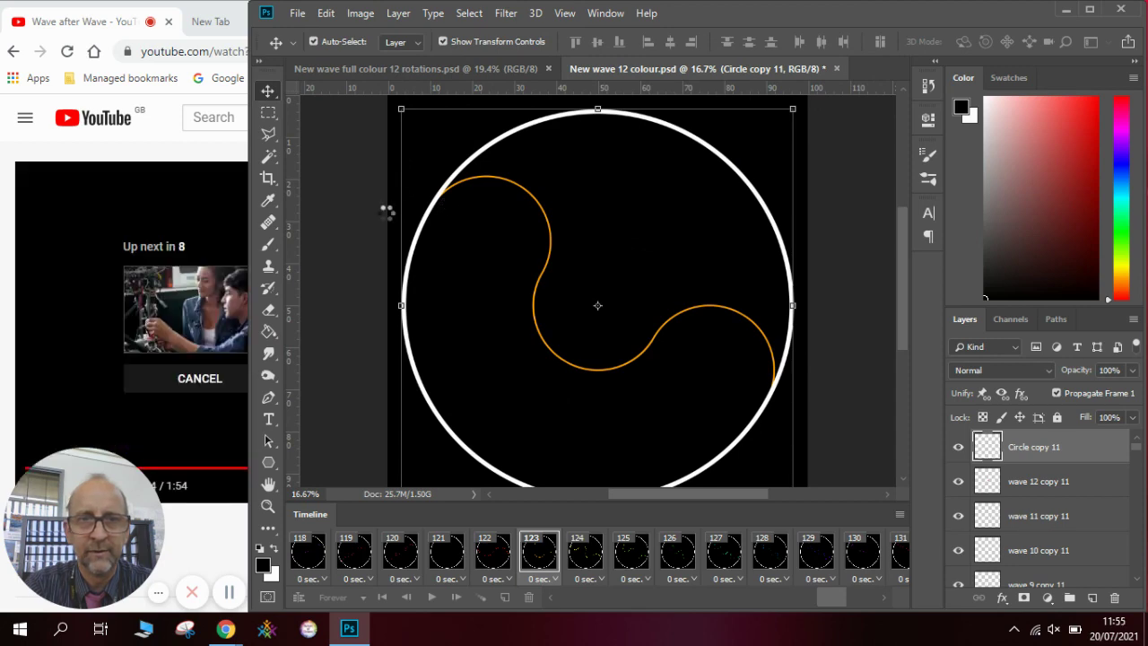
Step: Bring Chrome forward and open the video creator's YouTube channel page
click(163, 139)
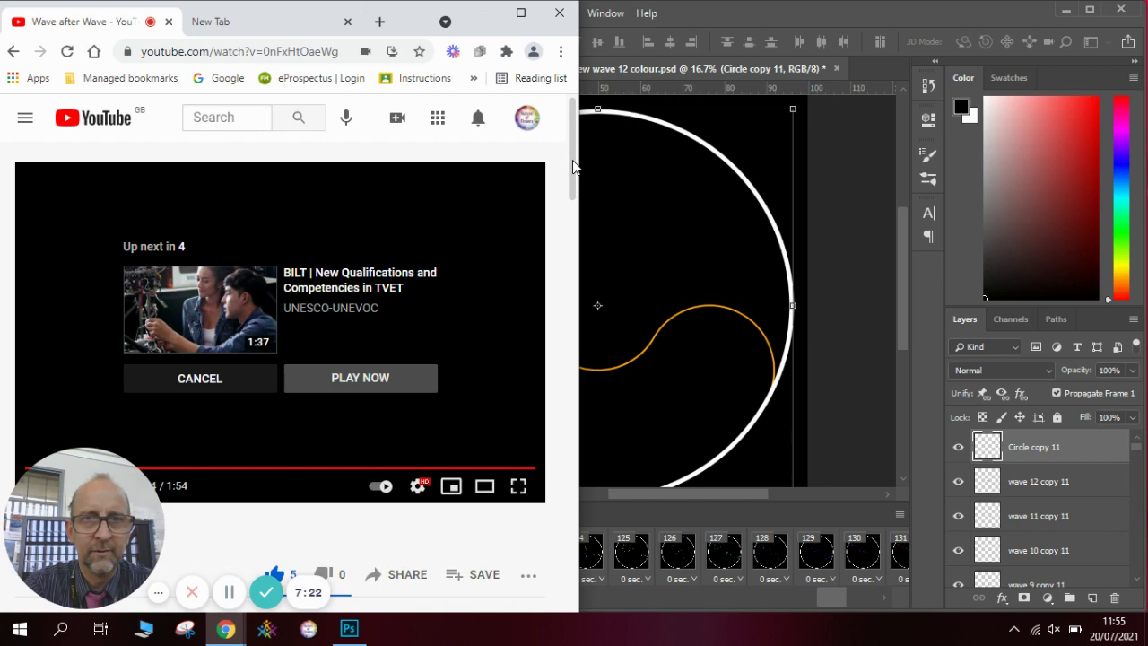
drag(574, 166, 574, 233)
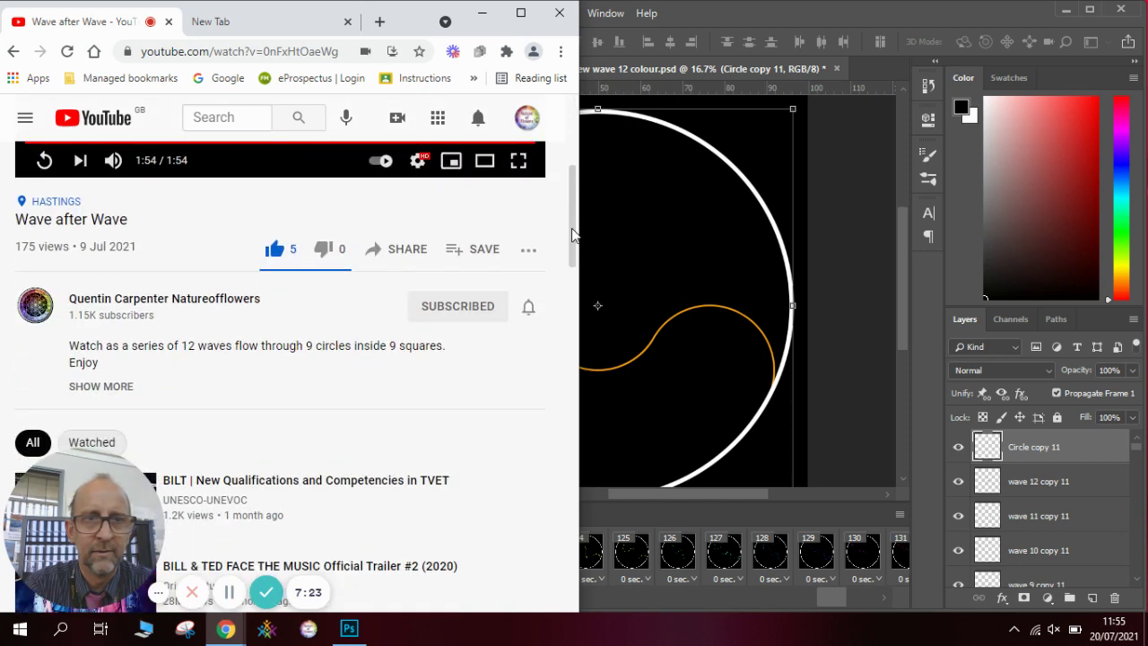
click(37, 306)
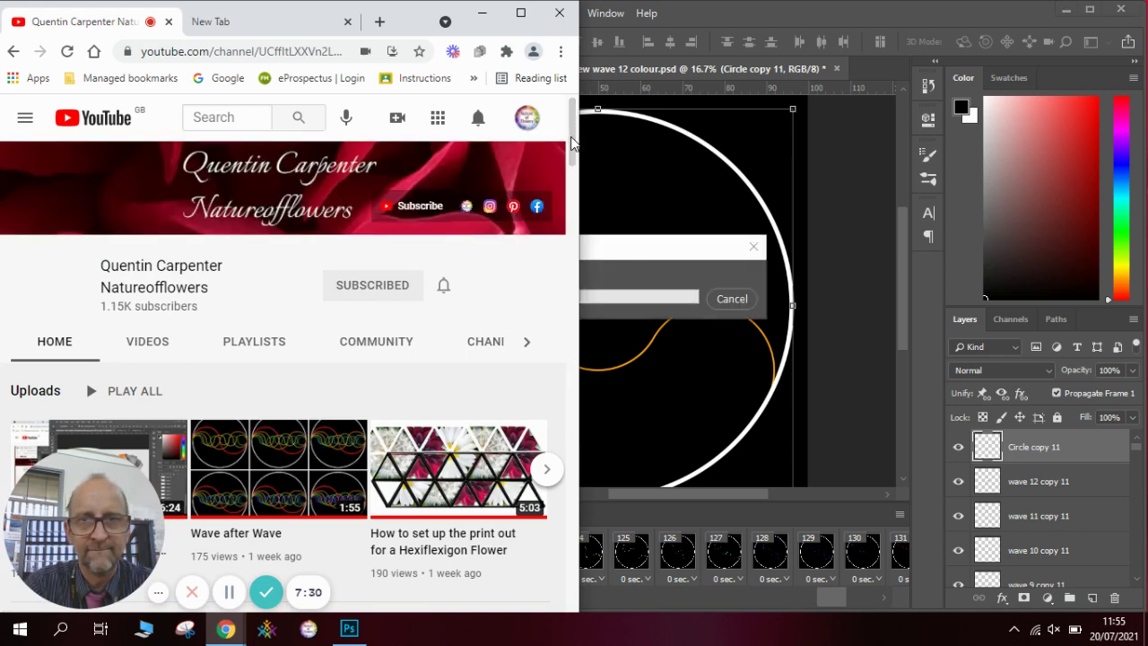
Step: Show the channel's Playlists tab and scroll down to the Waves playlist
scroll(482, 262, down, 5)
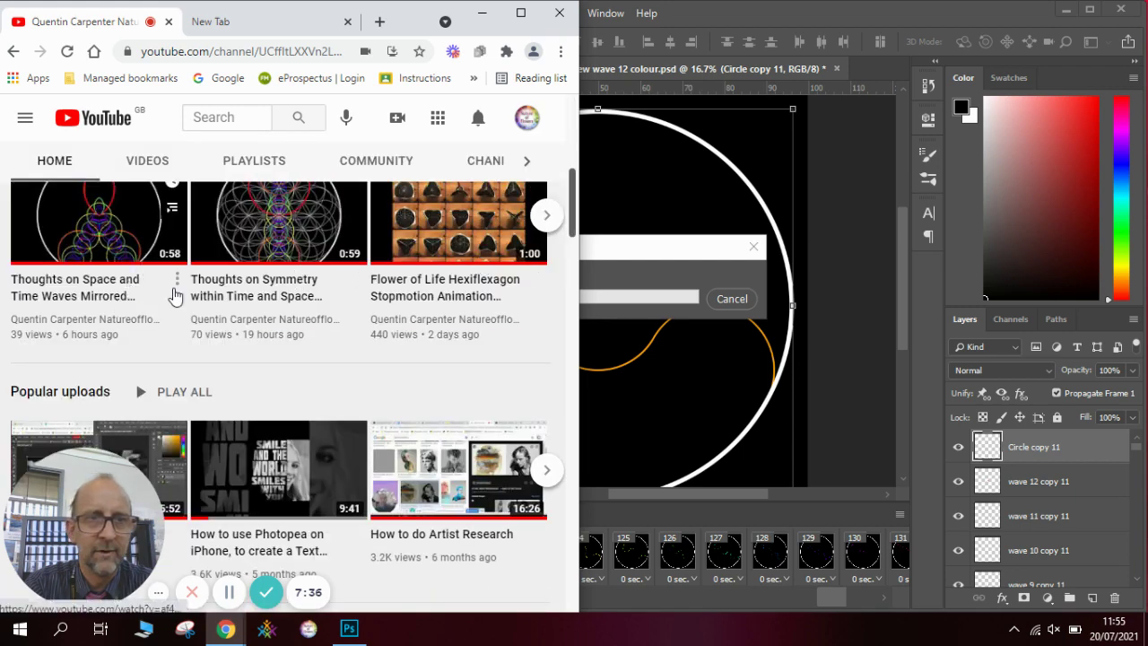
drag(571, 199, 575, 158)
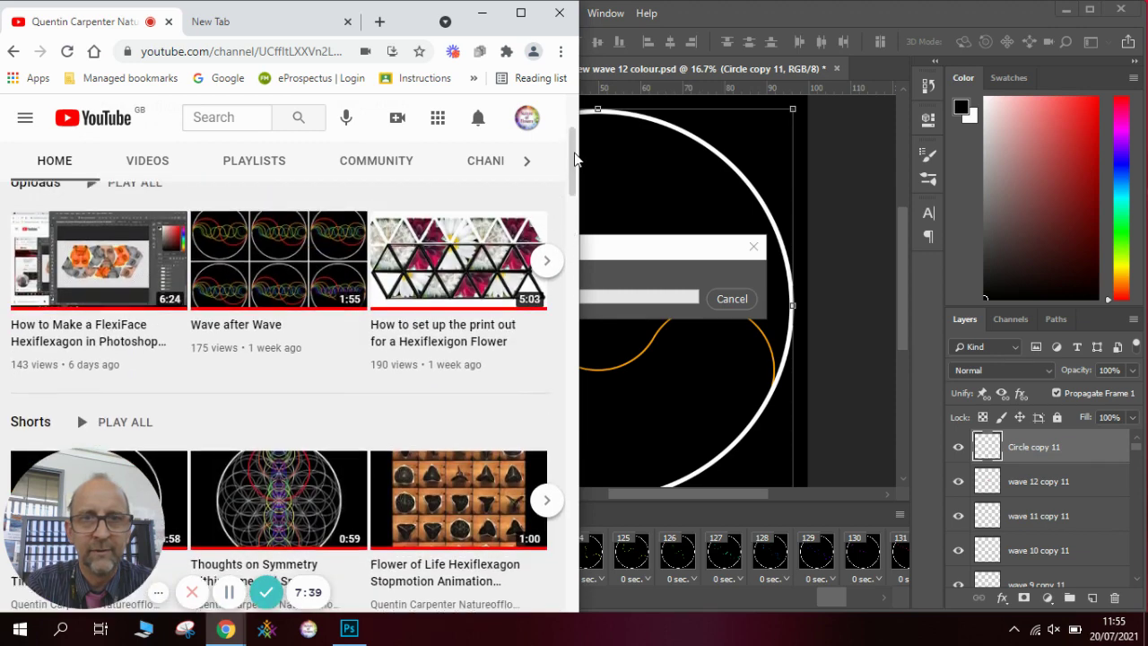
click(254, 161)
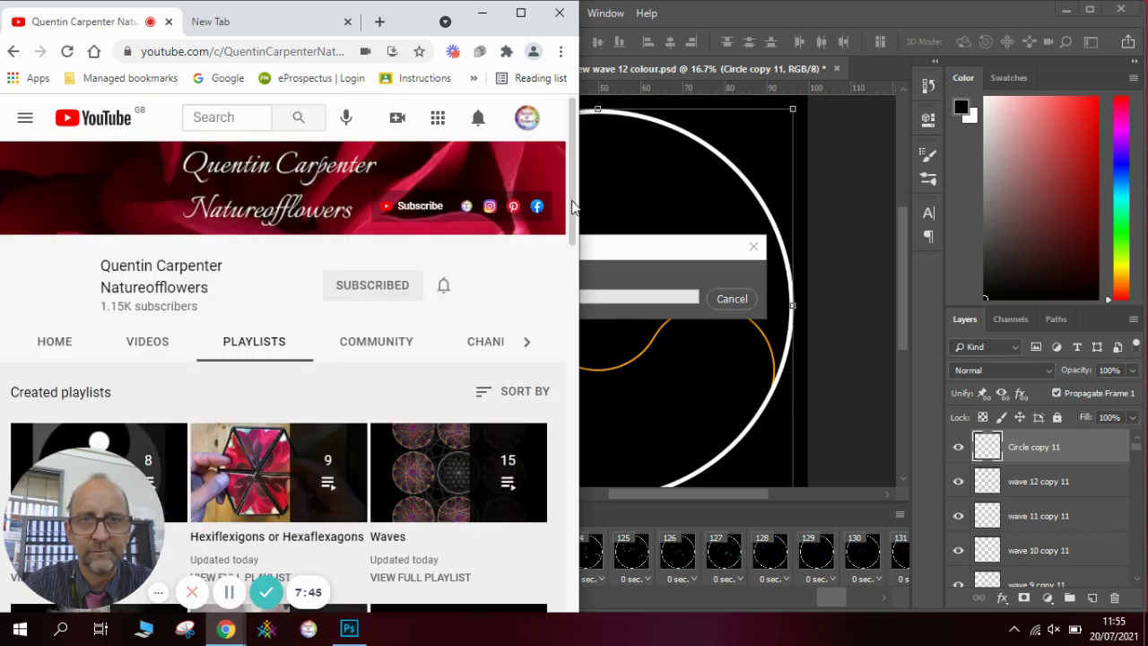
scroll(565, 216, down, 1)
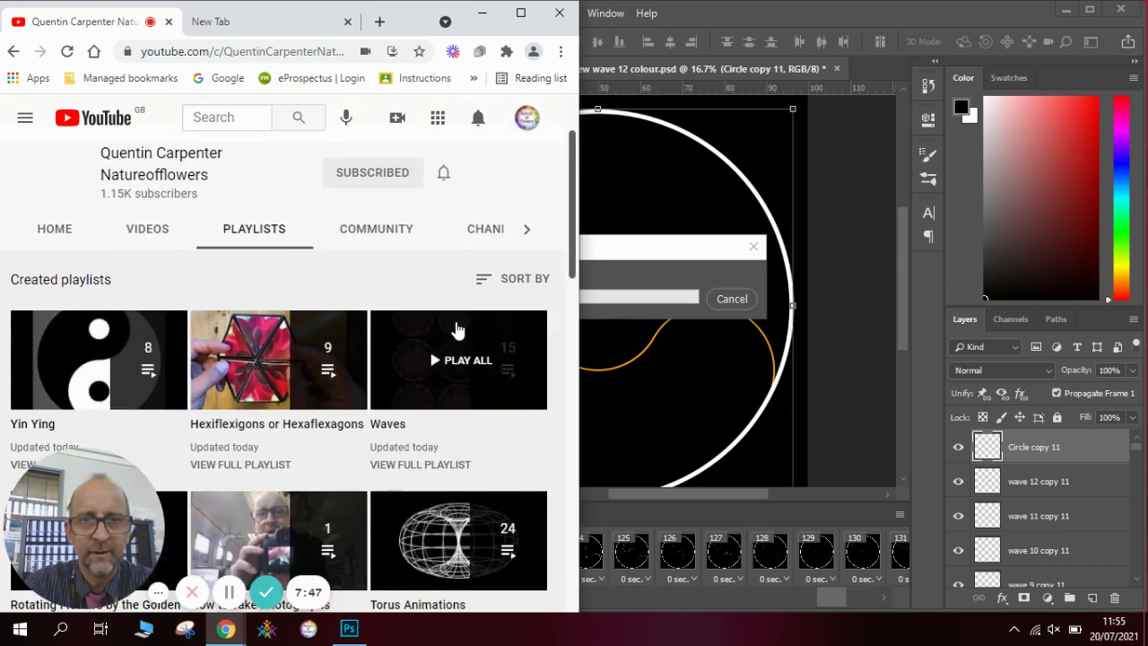
Step: Play all videos in the Waves playlist with Chrome maximized
click(455, 340)
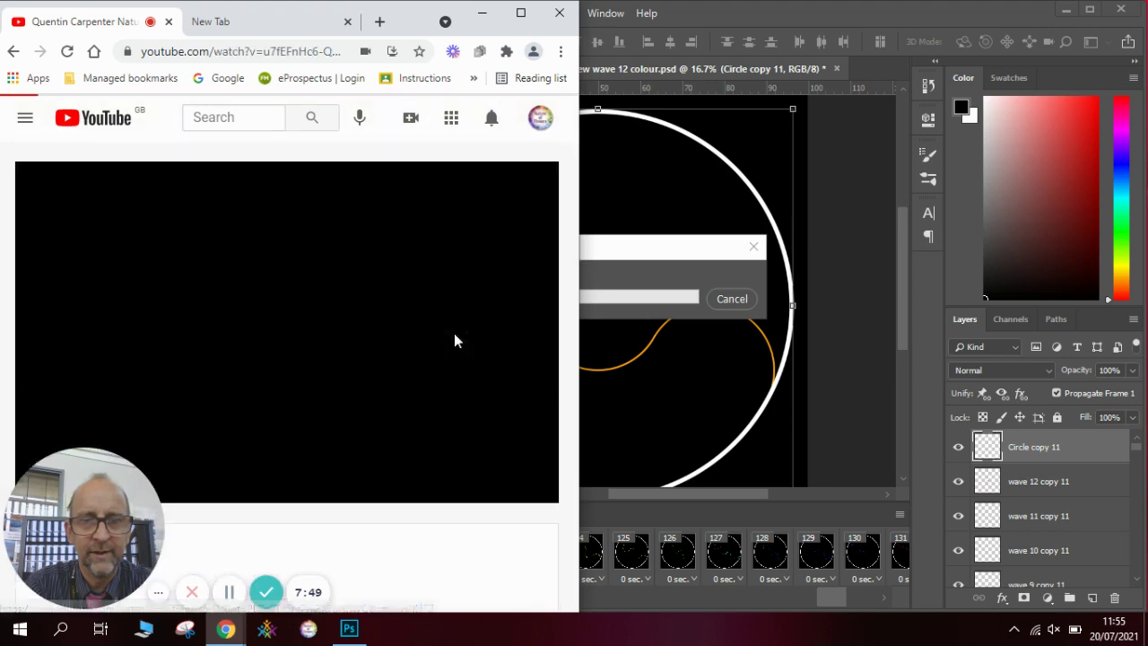
click(517, 16)
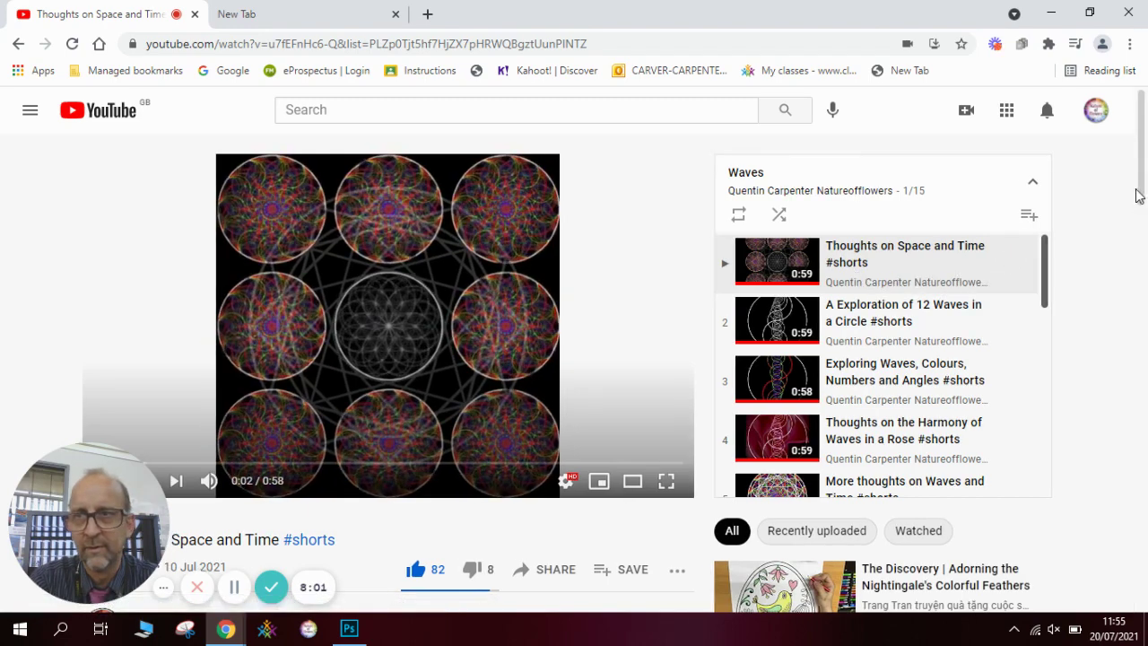
mouse_move(1137, 196)
mouse_down()
mouse_move(1138, 226)
mouse_move(1138, 179)
mouse_up()
Step: Play 'A Exploration of 12 Waves in a Circle', return to 'Thoughts on Space and Time', then check Photoshop's export
click(874, 314)
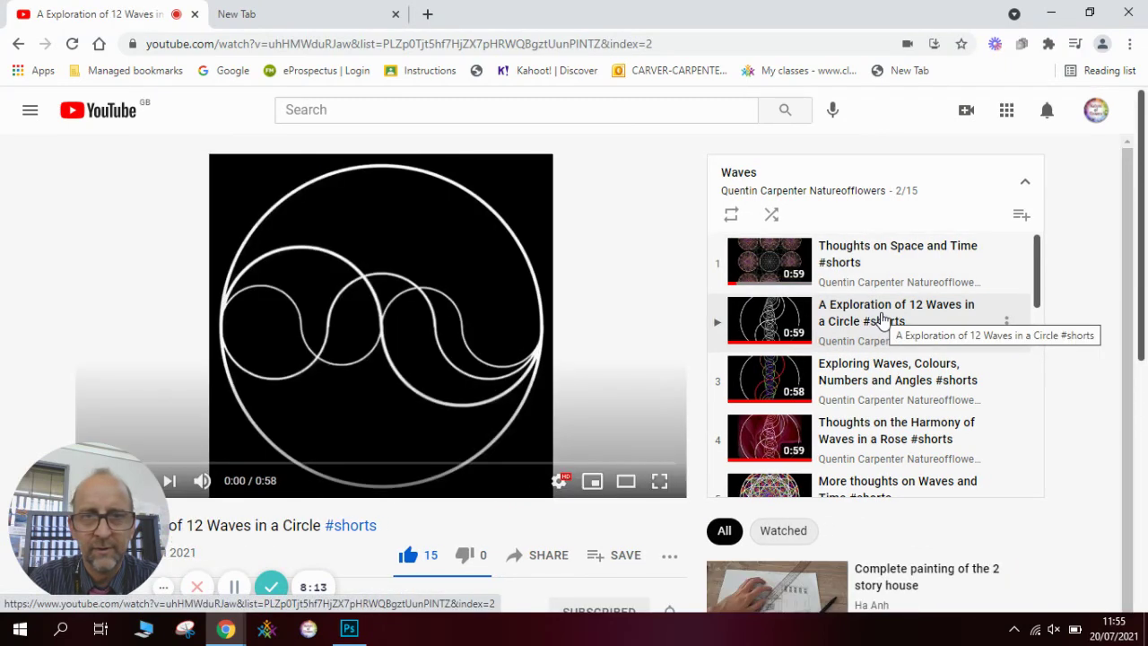
click(864, 263)
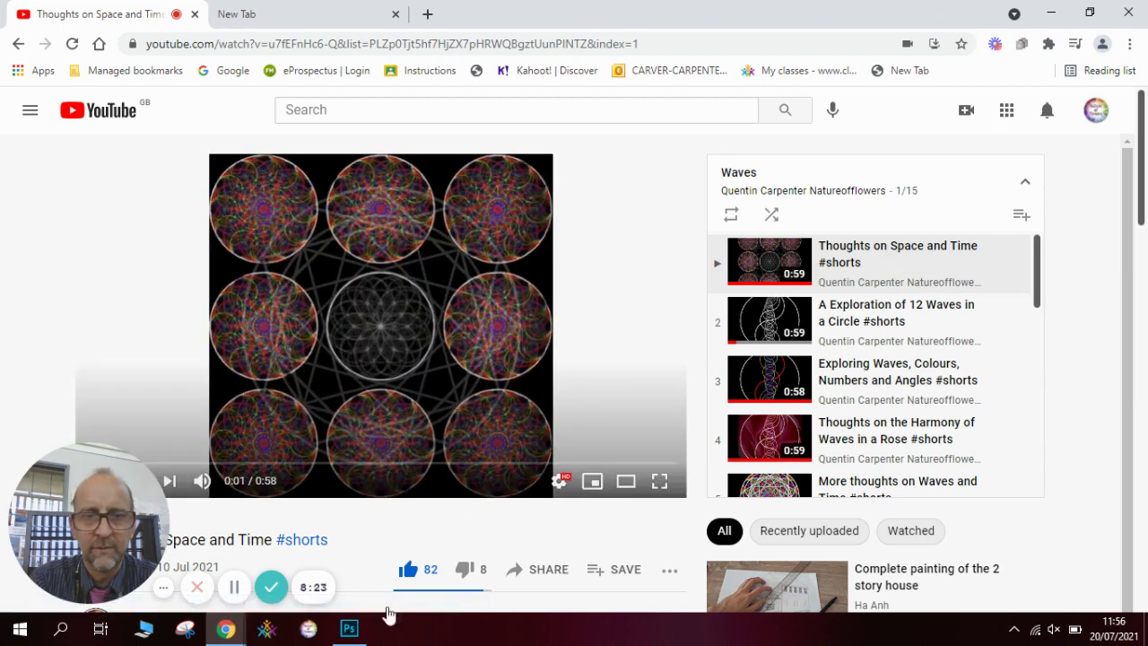
click(349, 628)
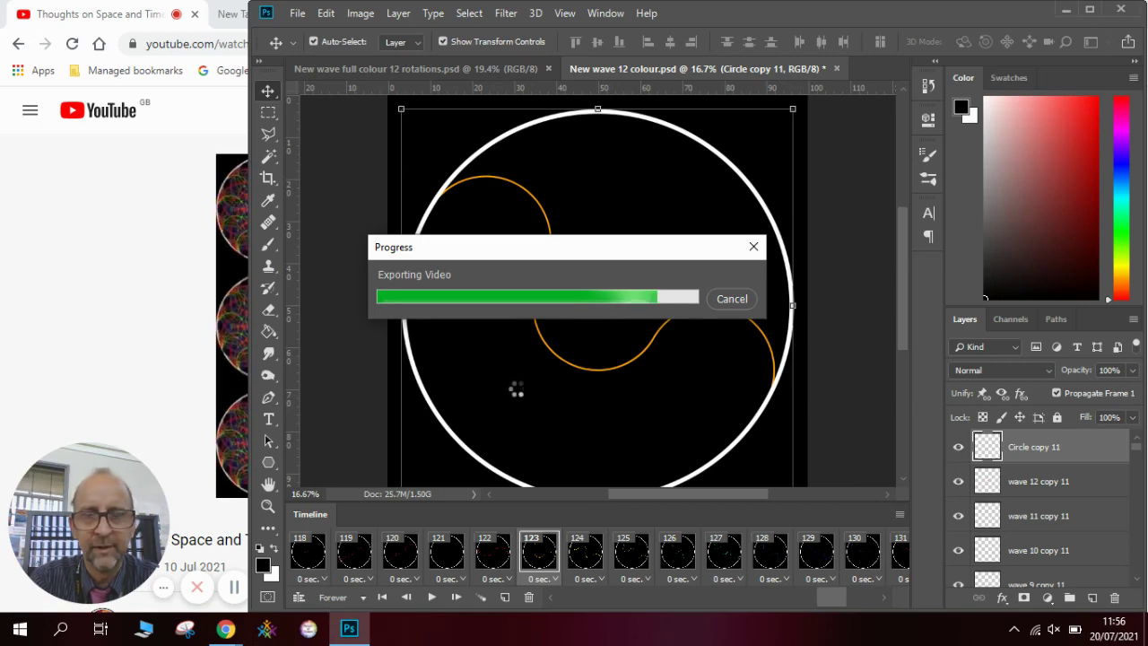
Step: Wait in Chrome while the MP4 exports, then bring Photoshop back in front
click(55, 212)
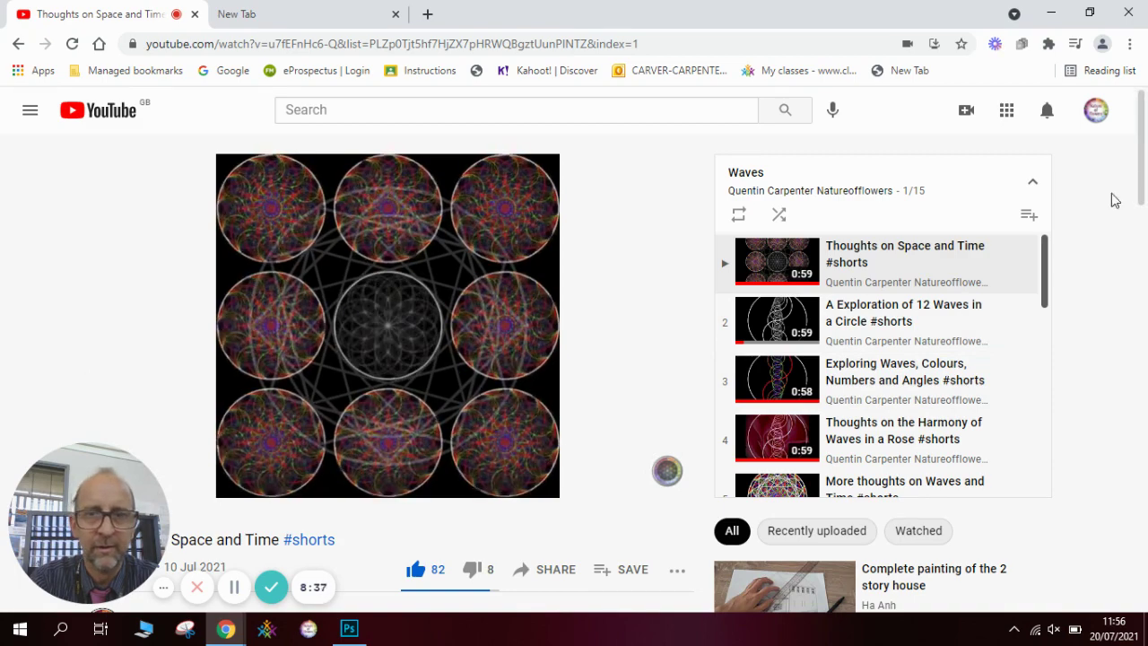
click(348, 629)
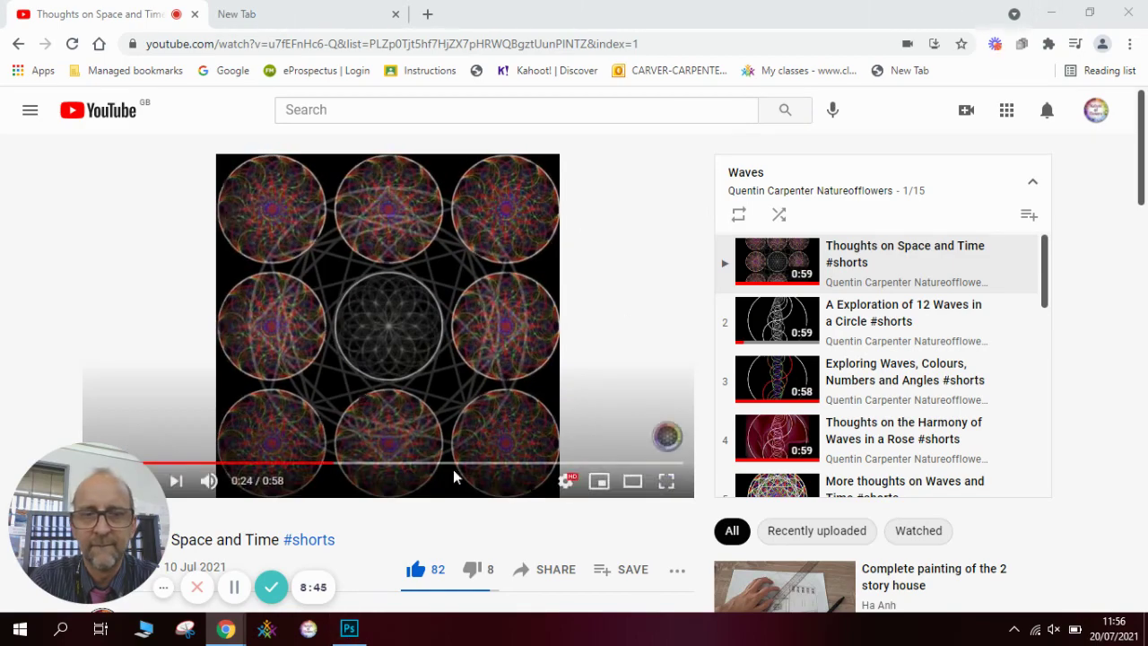
click(349, 629)
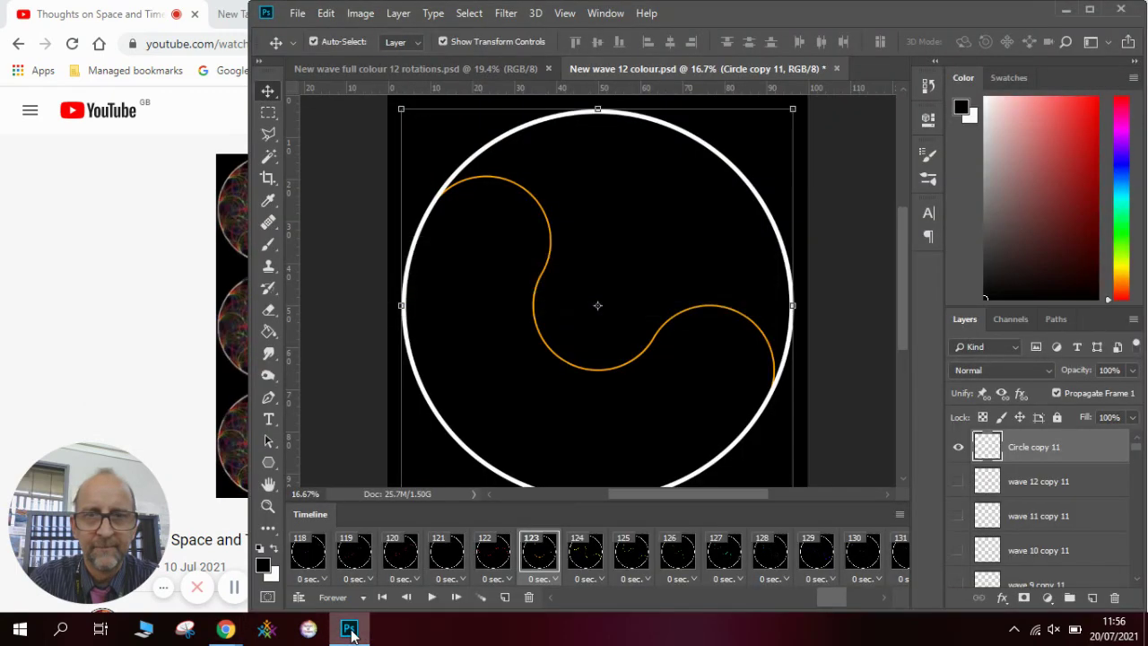
Step: Dismiss the File menu and run the wave frame animation from the Timeline
click(297, 14)
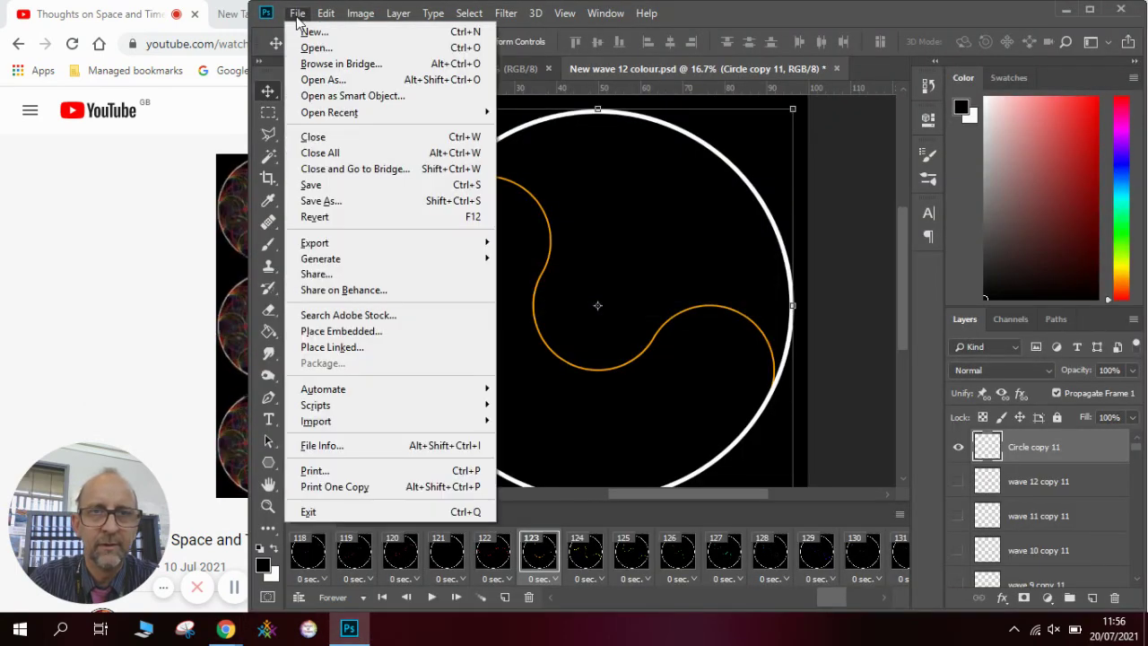
click(297, 16)
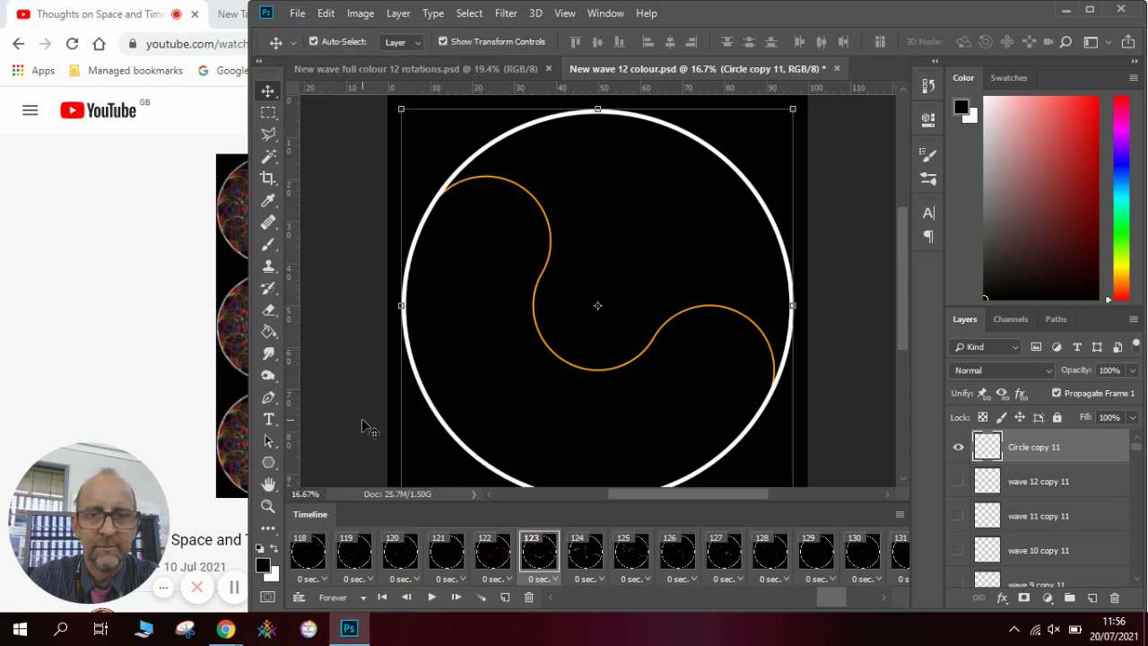
click(430, 598)
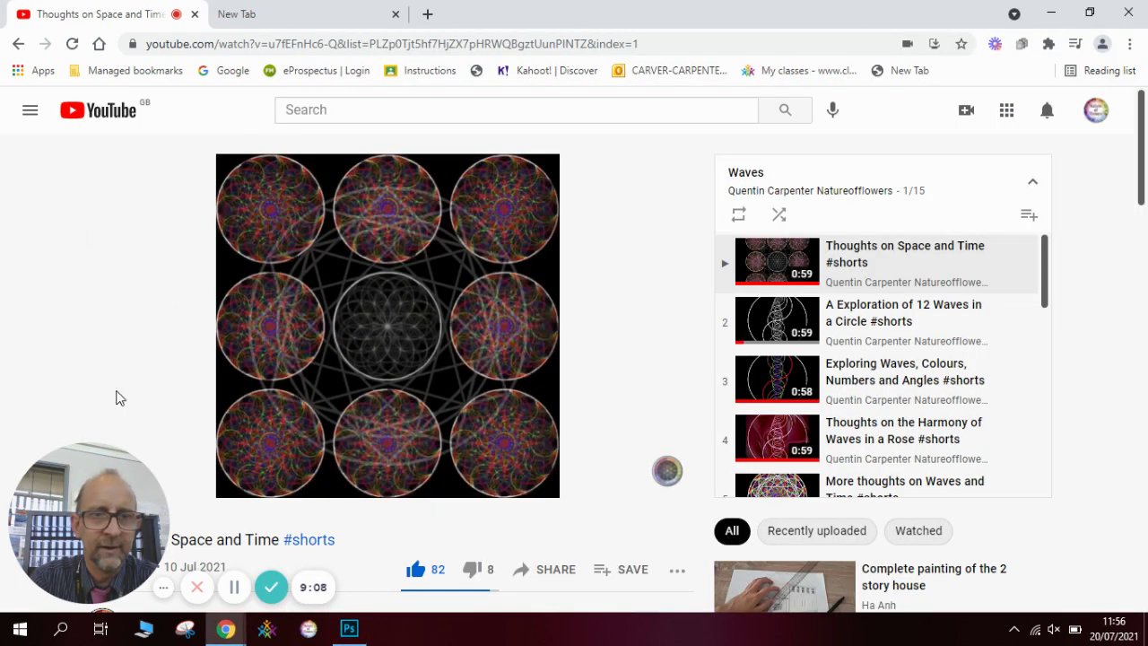
Step: Bring Chrome forward and open the creator's channel home page from below the playing video
click(115, 398)
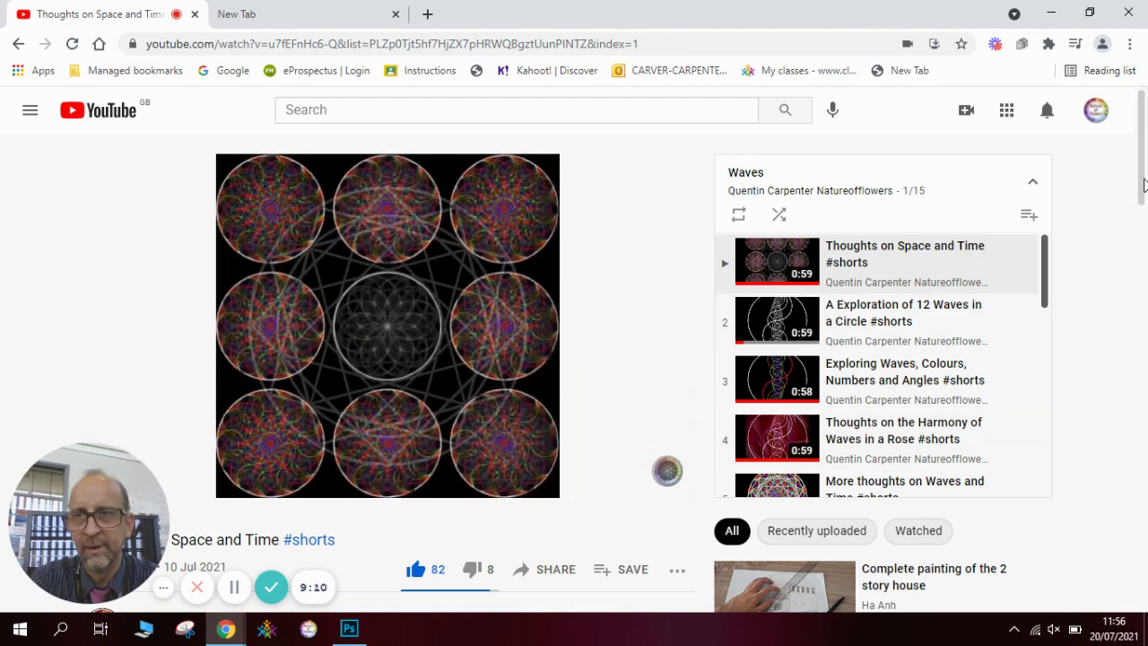
scroll(1085, 260, down, 2)
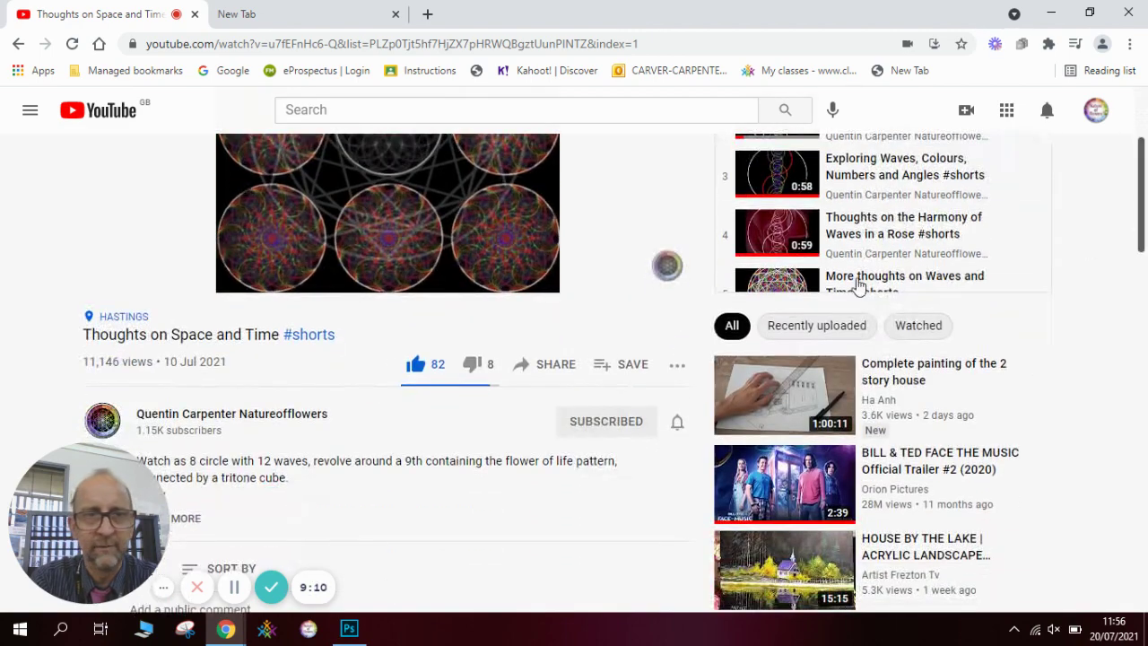
click(101, 420)
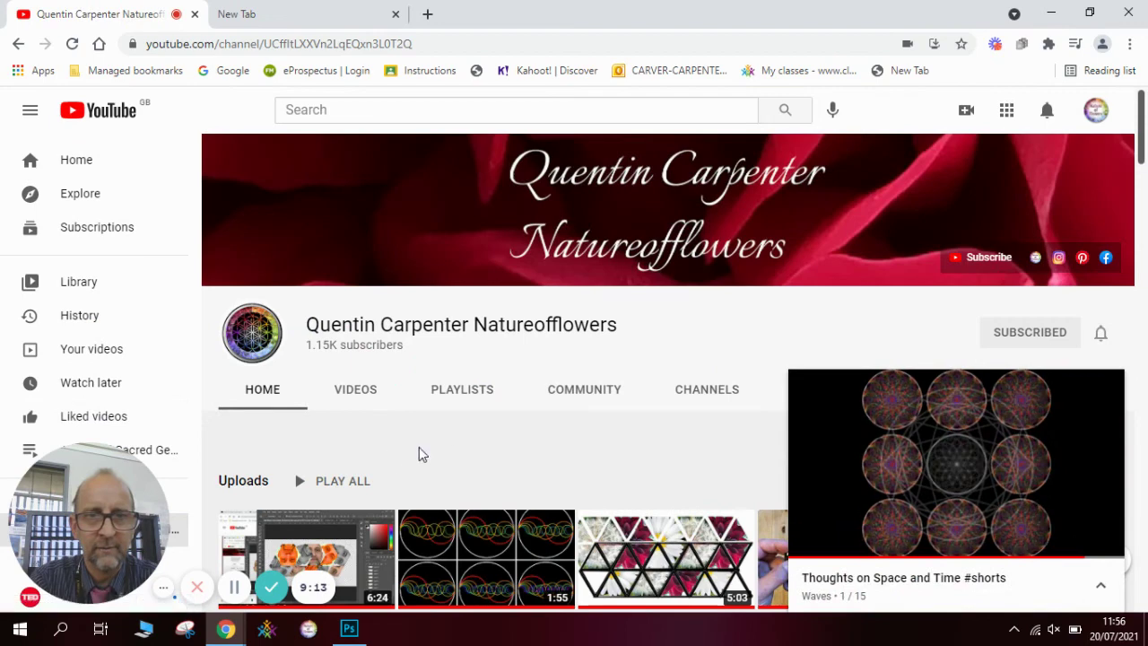